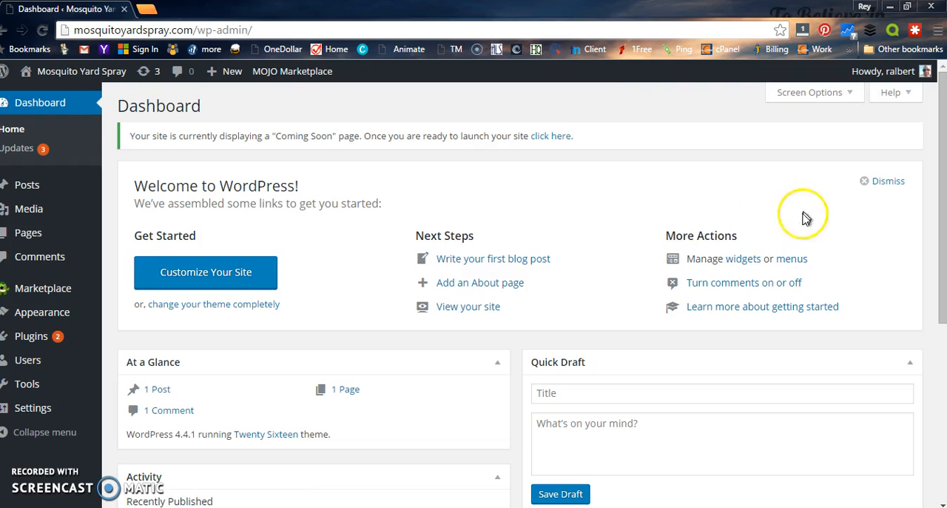
Step: Open the logged-in account's profile for editing and go to its Account Management section
{"action": "mouse_move", "coordinate": [929, 74]}
{"action": "left_click", "coordinate": [927, 74]}
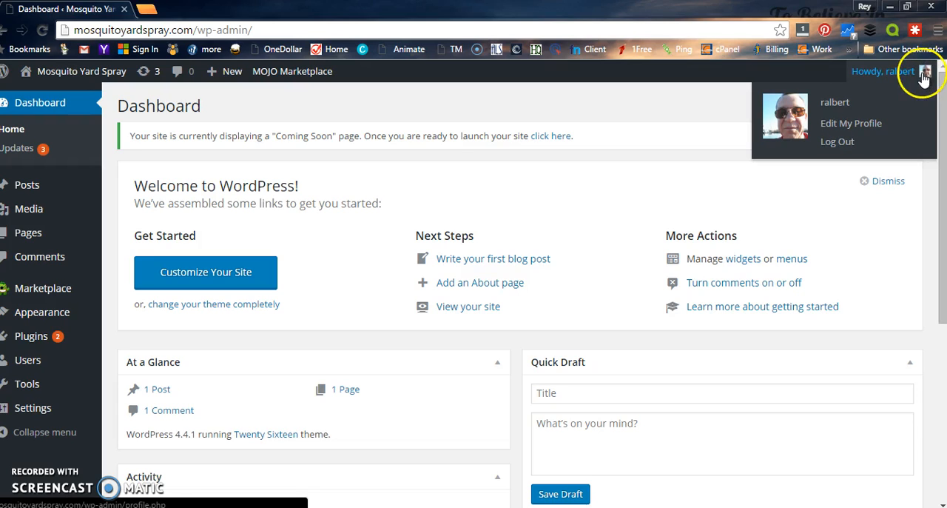
{"action": "left_click", "coordinate": [862, 129]}
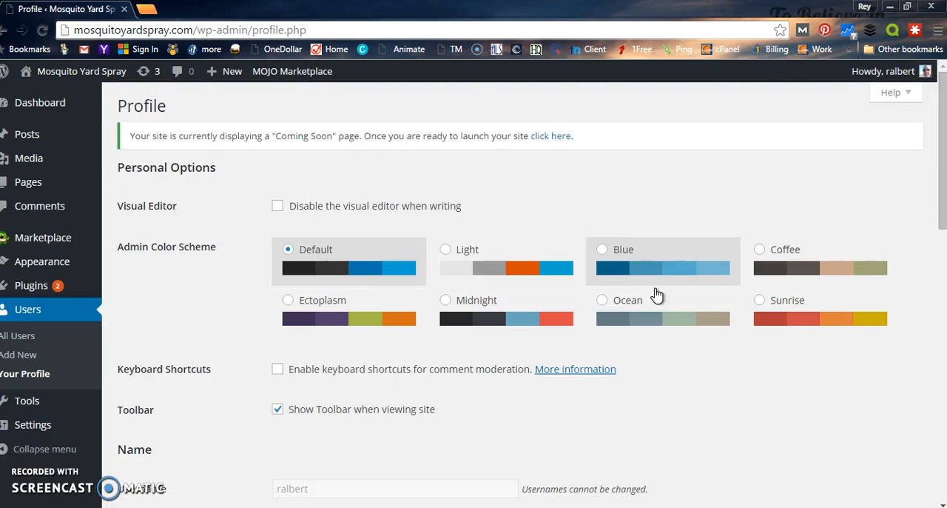
{"action": "scroll", "coordinate": [656, 296], "scroll_direction": "down", "scroll_amount": 10}
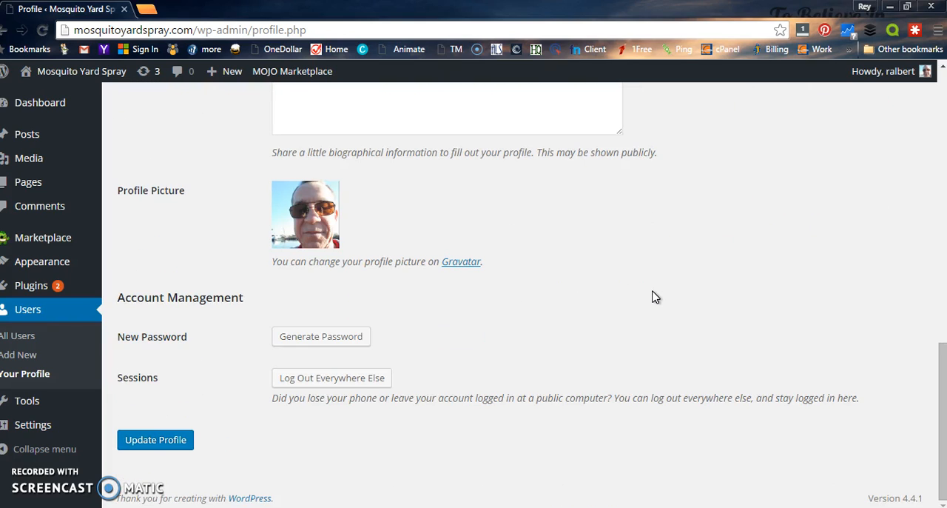
Step: Try entering a custom new password for the account, cancel the password change and update the profile
{"action": "left_click", "coordinate": [296, 335]}
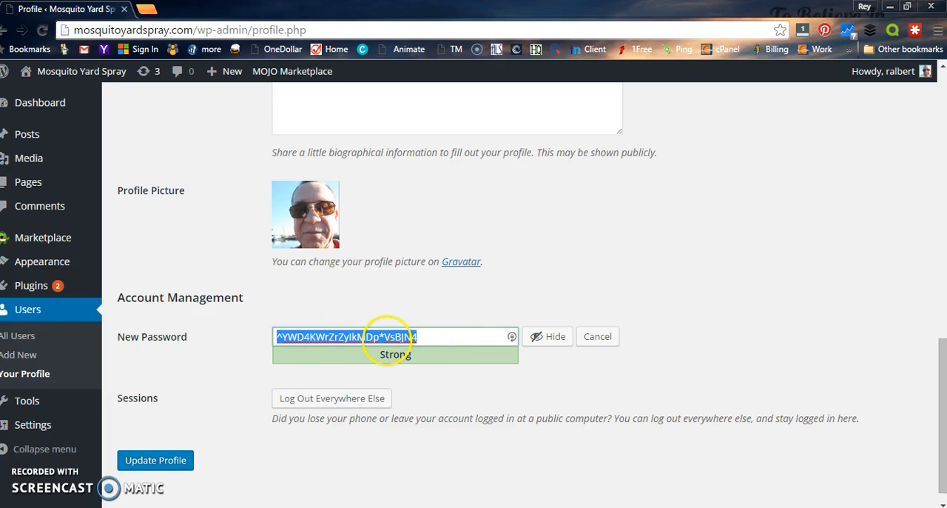
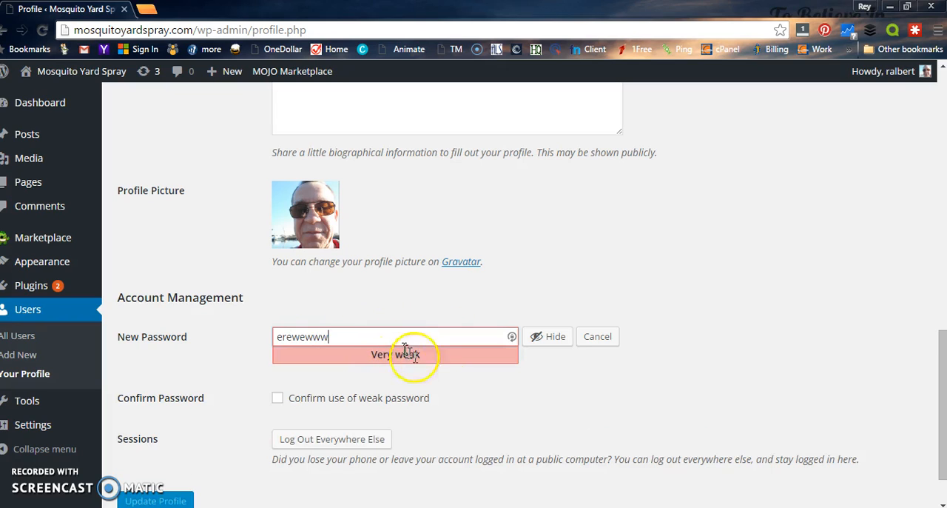
{"action": "left_click", "coordinate": [598, 337]}
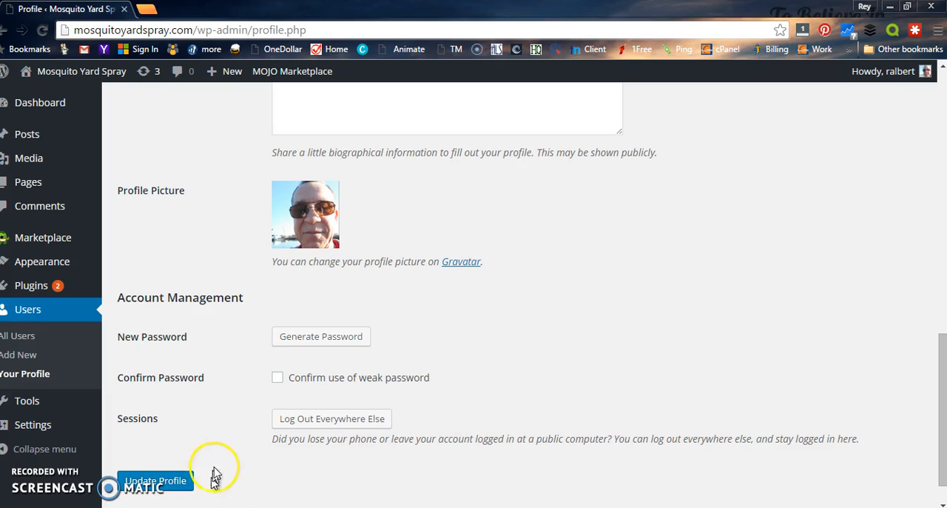
{"action": "left_click", "coordinate": [167, 482]}
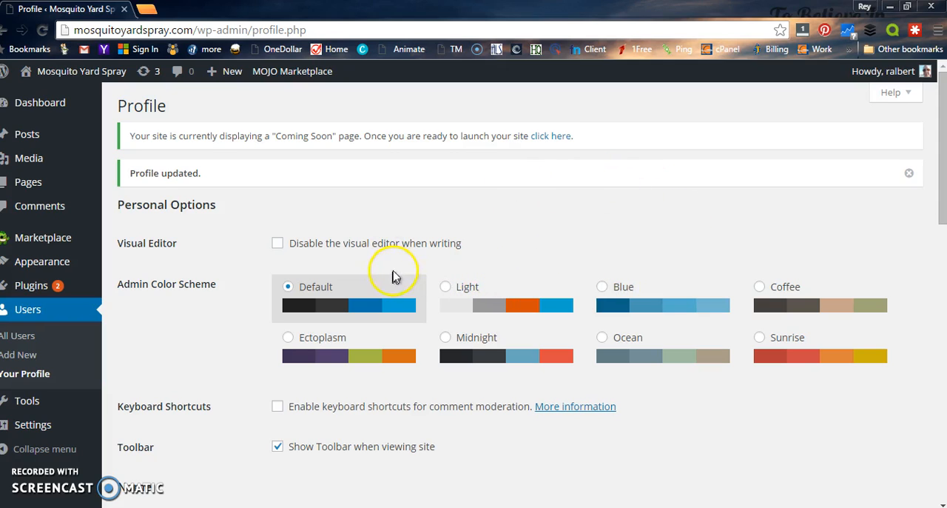
Step: Visit the live site and look over its front page with the sample post
{"action": "mouse_move", "coordinate": [42, 78]}
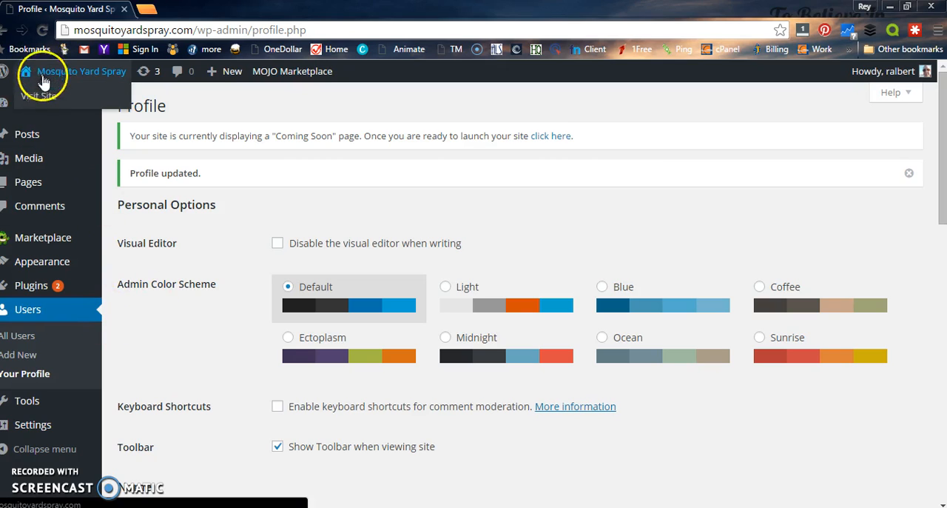
{"action": "left_click", "coordinate": [44, 102]}
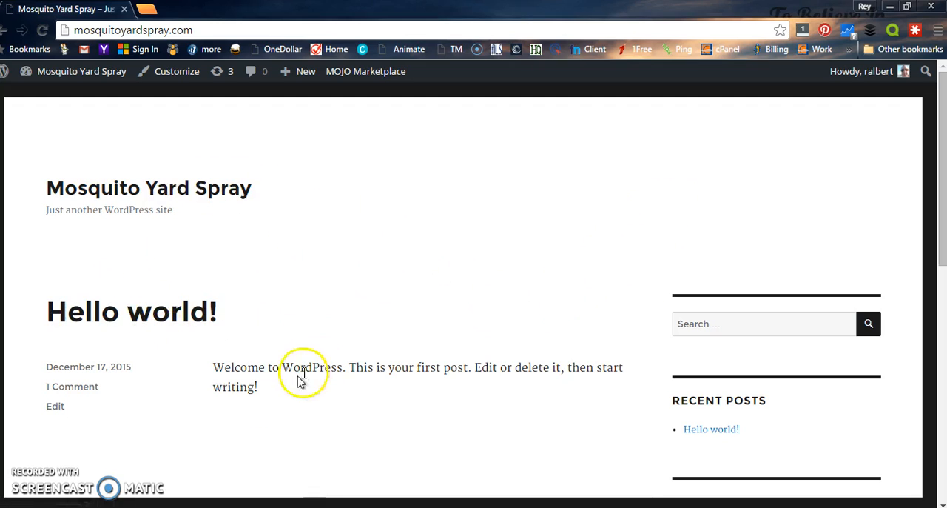
{"action": "scroll", "coordinate": [568, 374], "scroll_direction": "down", "scroll_amount": 1}
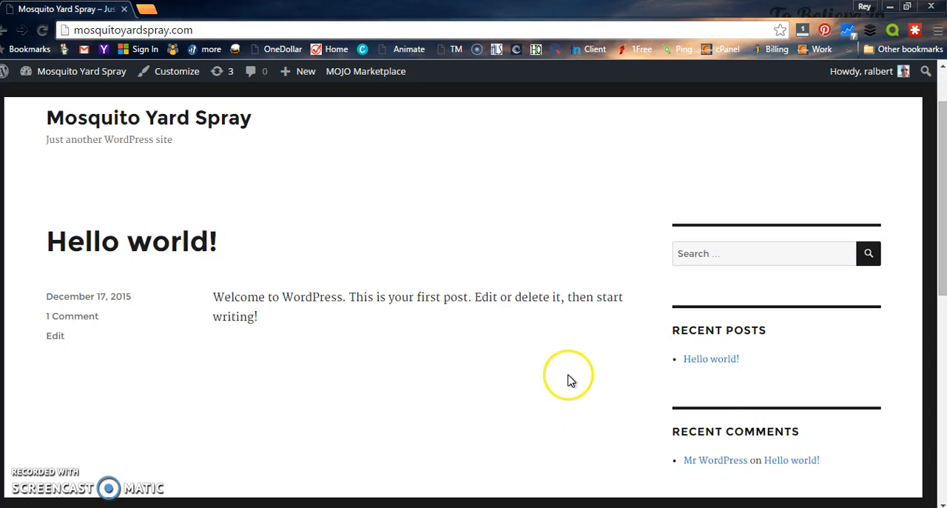
{"action": "scroll", "coordinate": [570, 380], "scroll_direction": "up", "scroll_amount": 1}
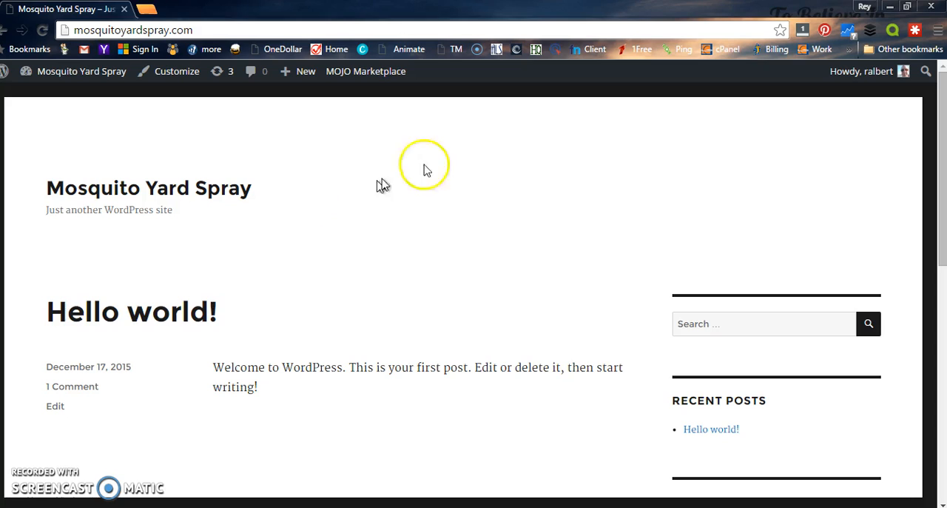
Step: Return to the dashboard, list all posts and move the "Hello world!" post to the Trash
{"action": "mouse_move", "coordinate": [46, 72]}
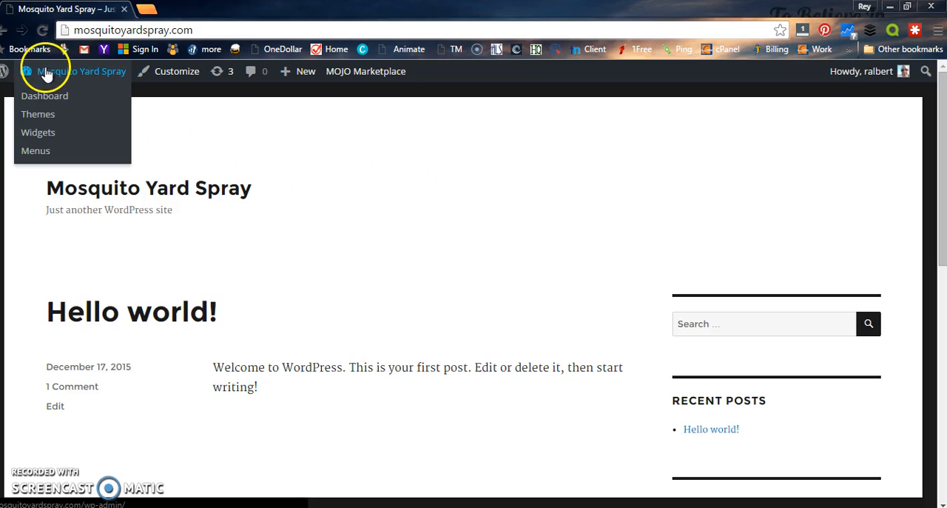
{"action": "left_click", "coordinate": [46, 102]}
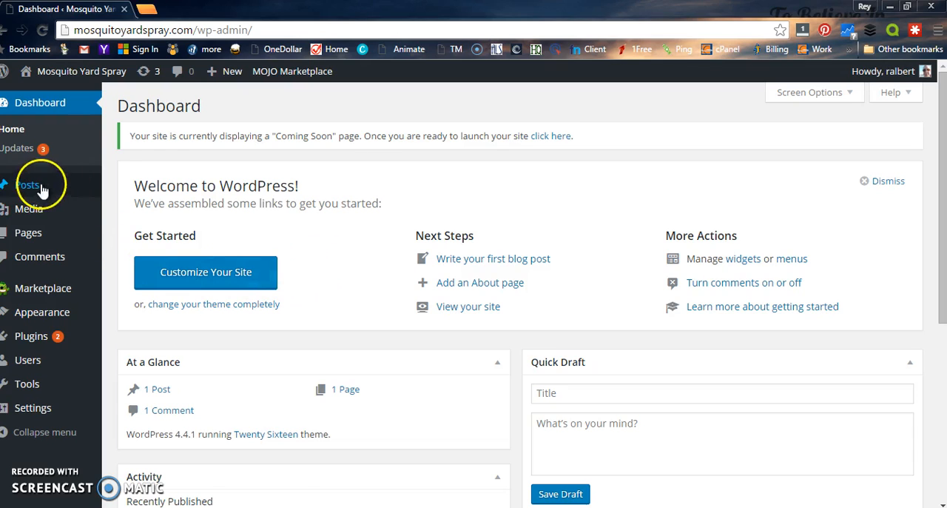
{"action": "left_click", "coordinate": [96, 201]}
{"action": "left_click", "coordinate": [134, 186]}
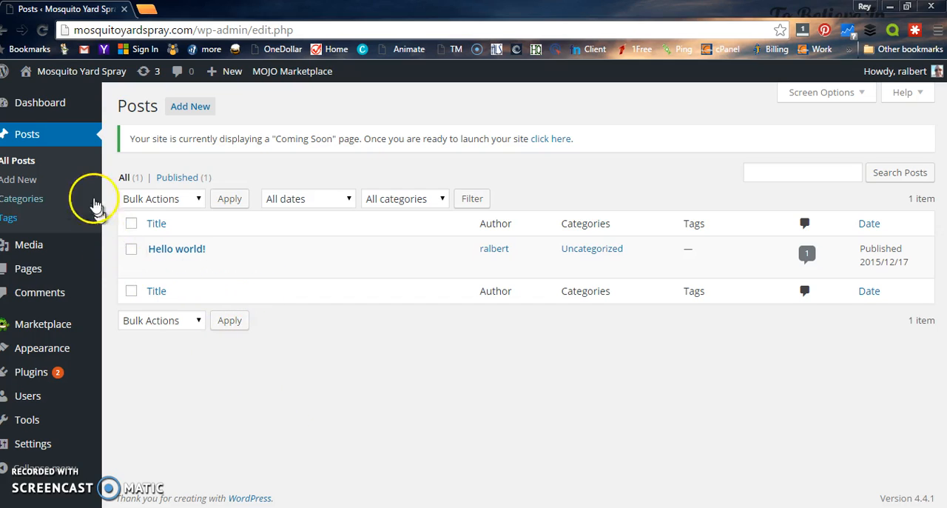
{"action": "mouse_move", "coordinate": [191, 273]}
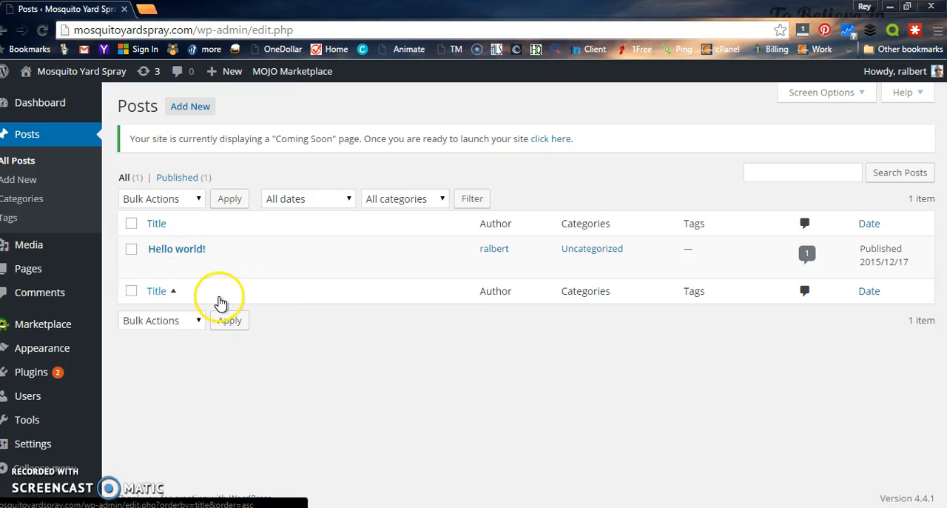
{"action": "mouse_move", "coordinate": [240, 266]}
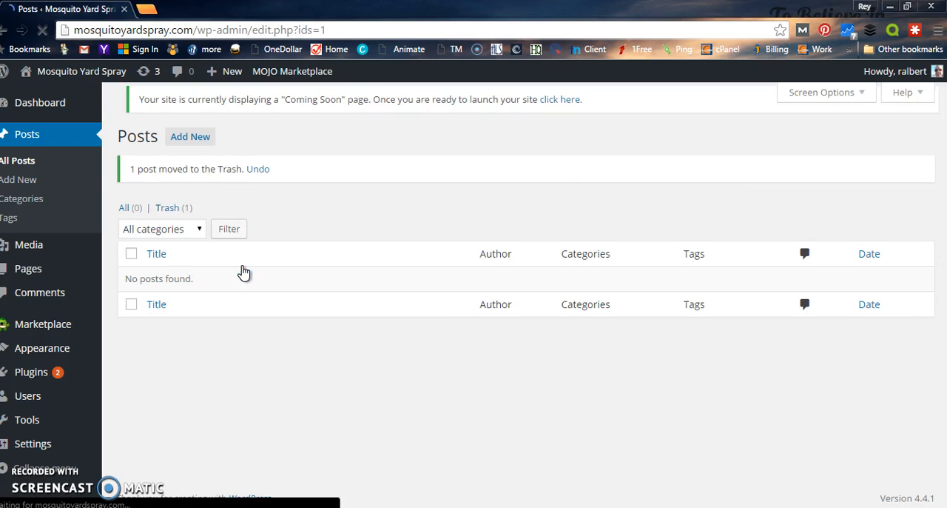
Step: List all pages and move the default page to the Trash
{"action": "left_click", "coordinate": [31, 272]}
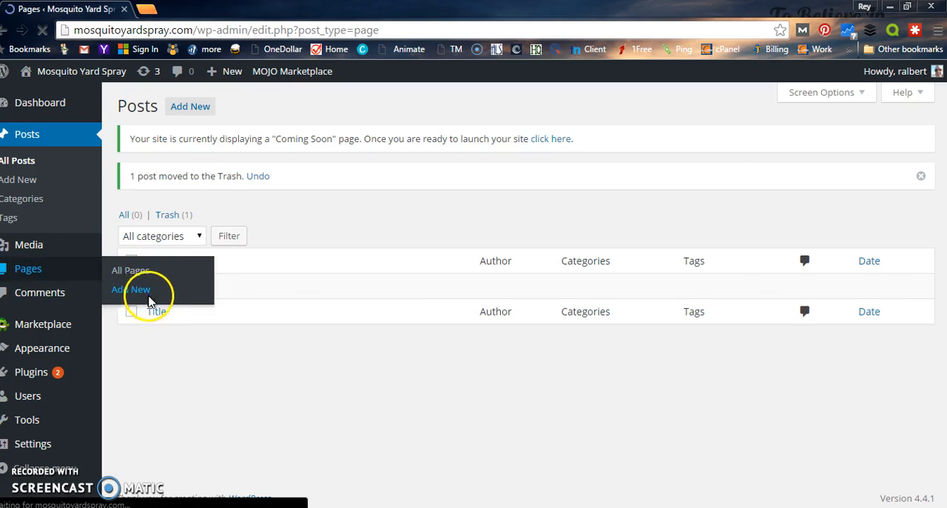
{"action": "left_click", "coordinate": [171, 255]}
{"action": "left_click", "coordinate": [238, 267]}
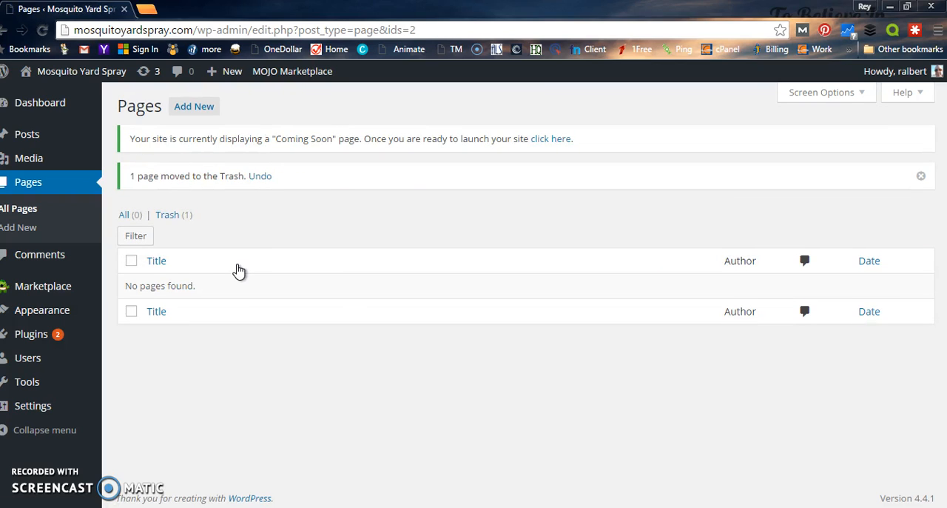
Step: Visit the live site again to check the front page without the sample post and page
{"action": "mouse_move", "coordinate": [66, 73]}
{"action": "left_click", "coordinate": [44, 102]}
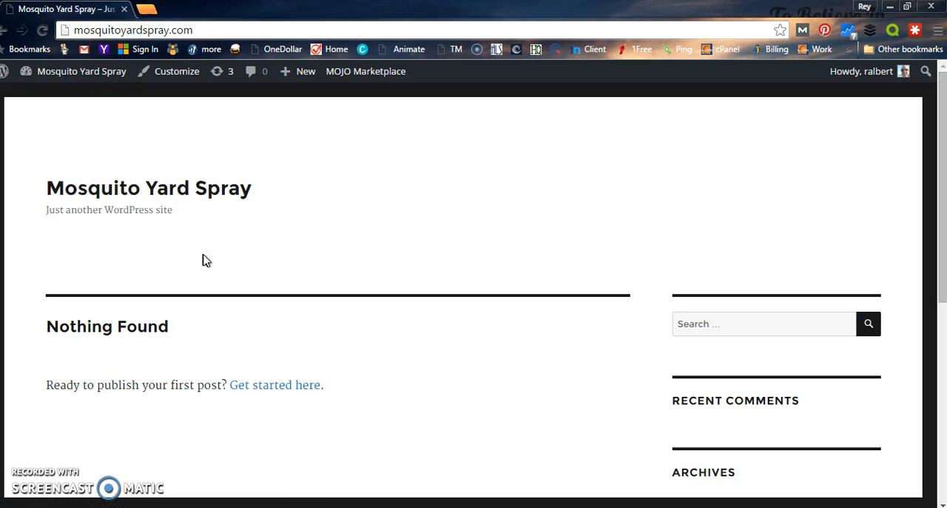
{"action": "scroll", "coordinate": [310, 222], "scroll_direction": "down", "scroll_amount": 2}
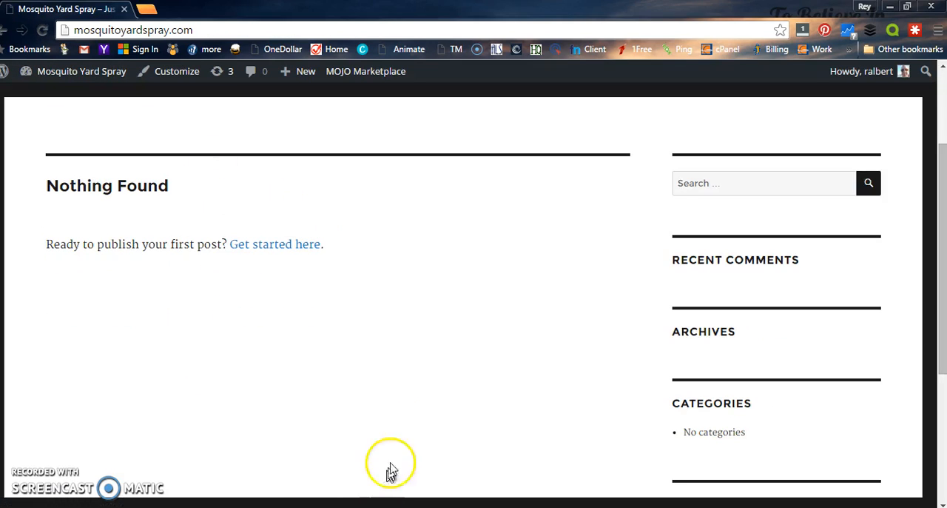
{"action": "scroll", "coordinate": [419, 392], "scroll_direction": "up", "scroll_amount": 1}
{"action": "scroll", "coordinate": [474, 409], "scroll_direction": "up", "scroll_amount": 1}
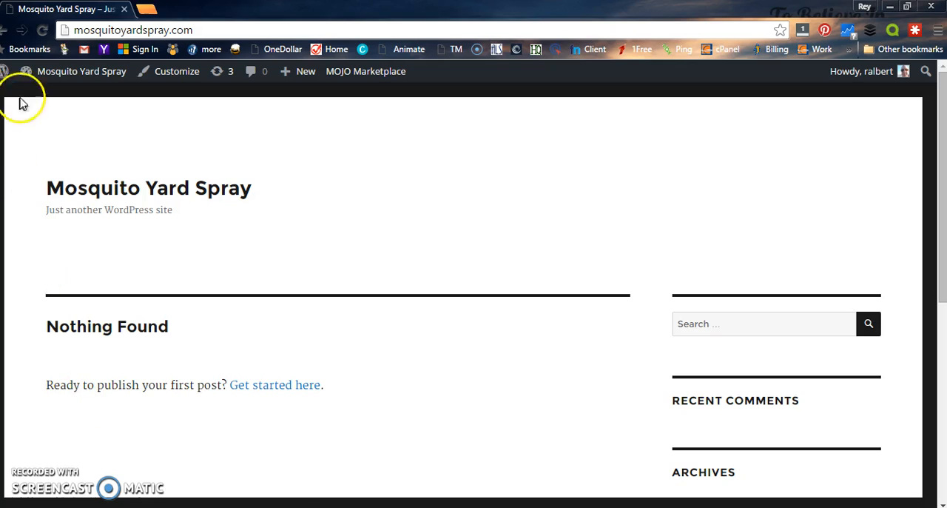
Step: Open the theme customizer from the dashboard and set the Site Identity tagline to "Keep them critters away for good"
{"action": "mouse_move", "coordinate": [70, 72]}
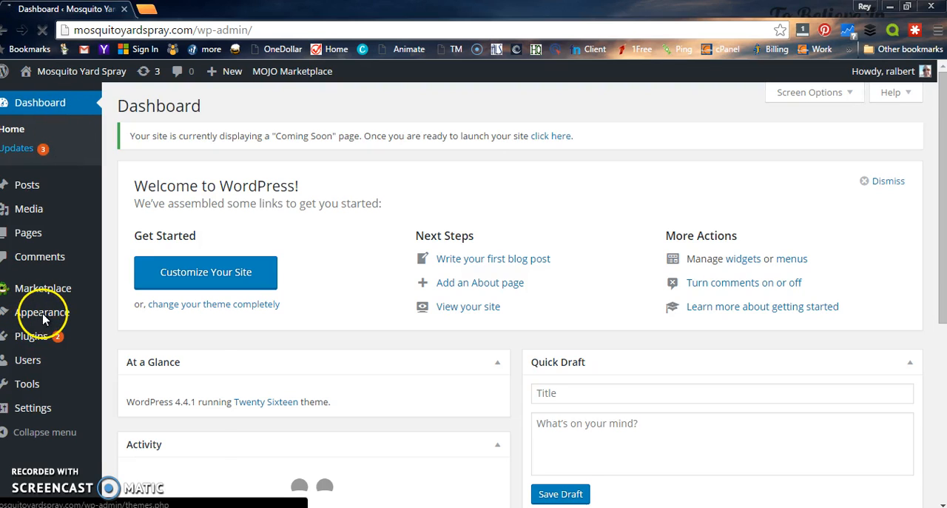
{"action": "mouse_move", "coordinate": [43, 318]}
{"action": "left_click", "coordinate": [130, 333]}
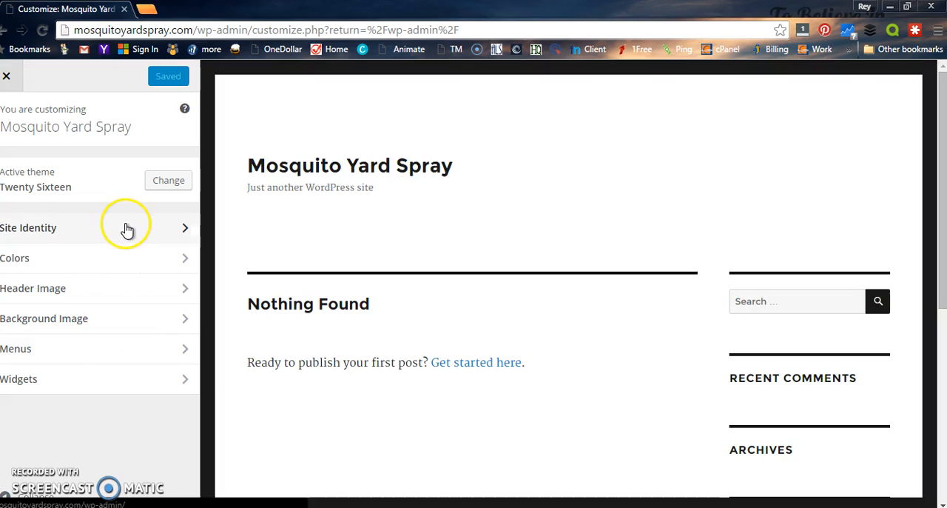
{"action": "left_click", "coordinate": [143, 230]}
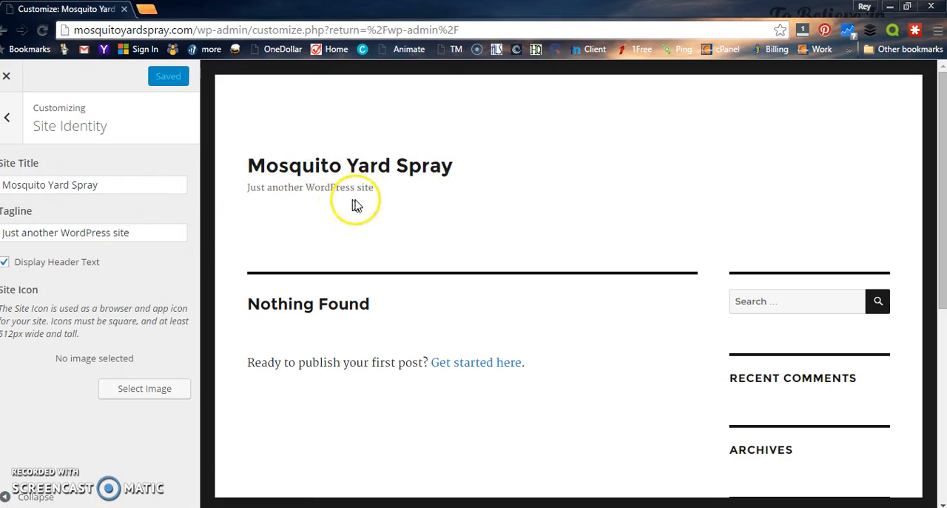
{"action": "left_click_drag", "start_coordinate": [139, 234], "coordinate": [37, 224]}
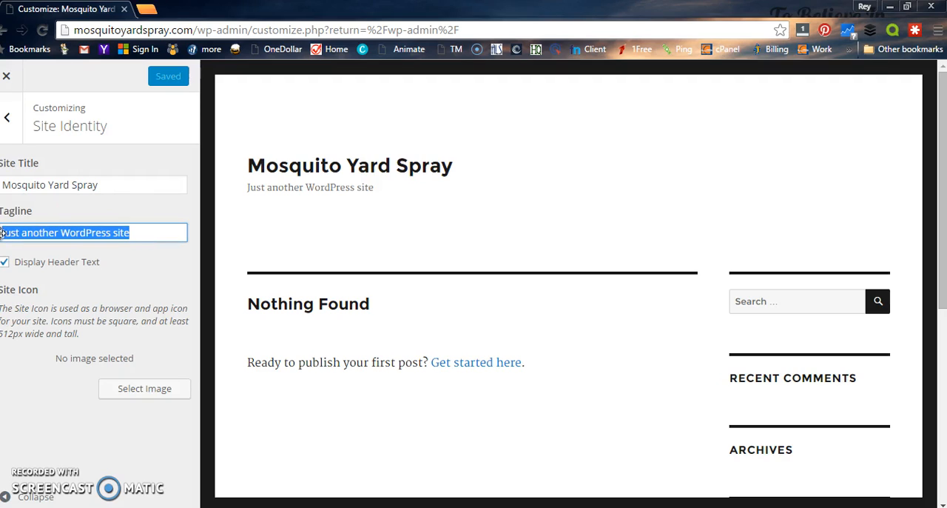
{"action": "type", "text": "Keep them critters away for good"}
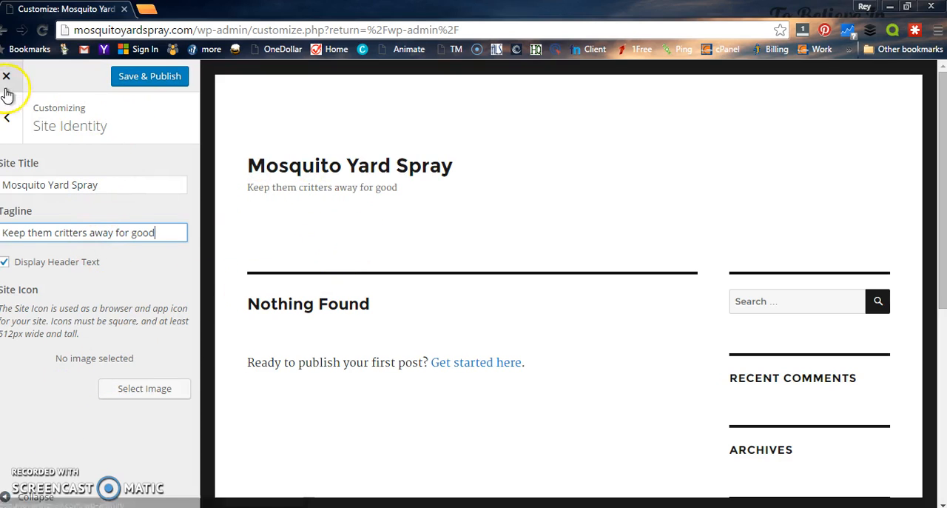
{"action": "left_click", "coordinate": [8, 118]}
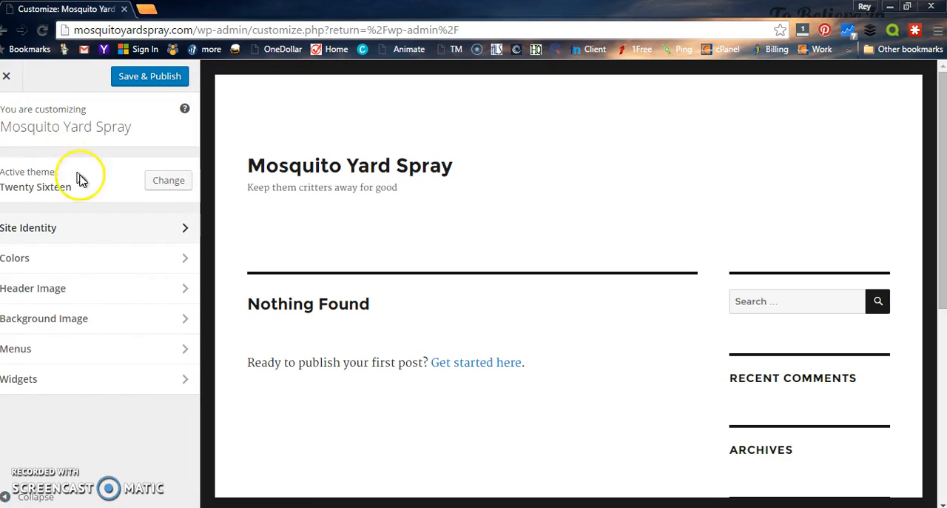
Step: Look at the Header Image settings and return to the customizer's main options
{"action": "left_click", "coordinate": [117, 294]}
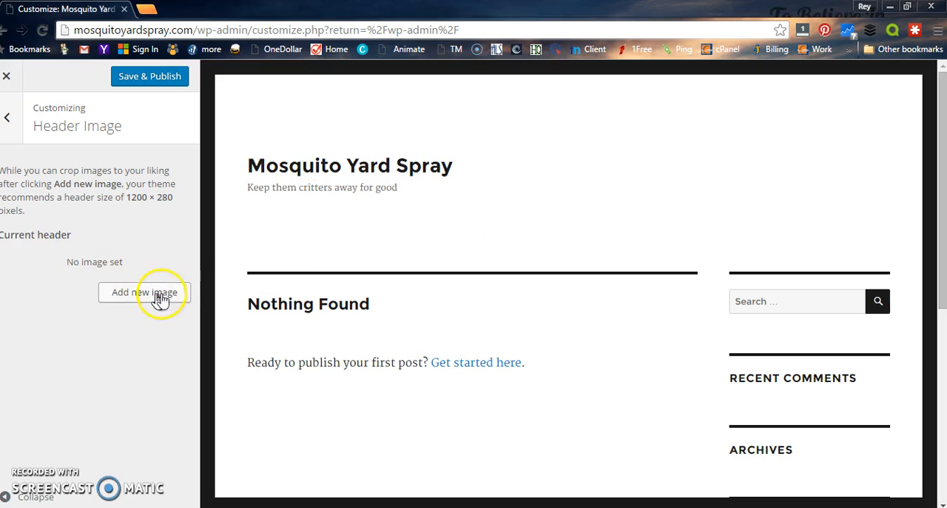
{"action": "left_click", "coordinate": [8, 119]}
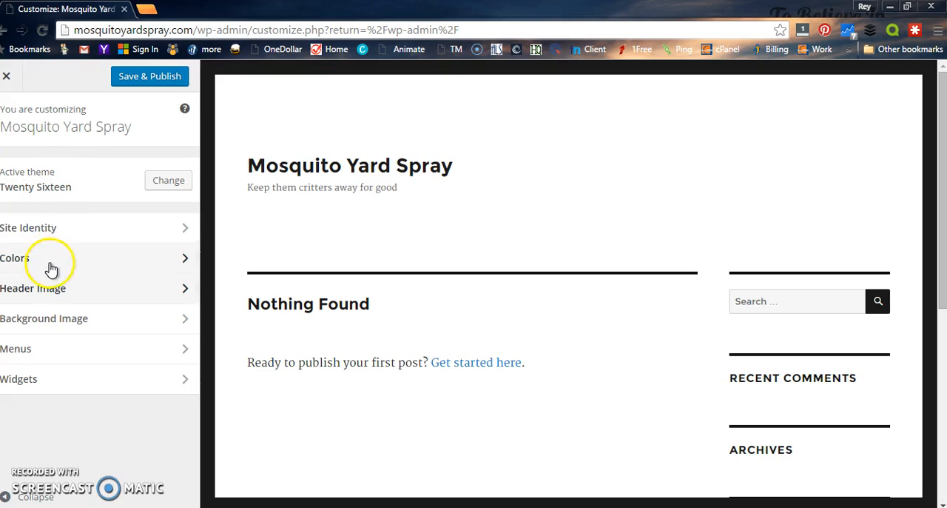
Step: In the Colors settings, try red and yellow for the Background Color, and settle on blue #1e73be
{"action": "left_click", "coordinate": [50, 264]}
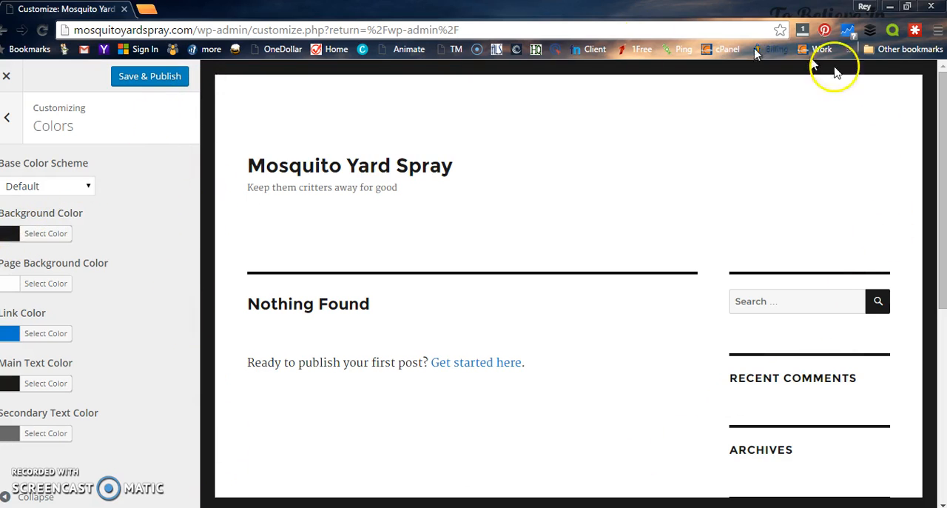
{"action": "left_click", "coordinate": [23, 235]}
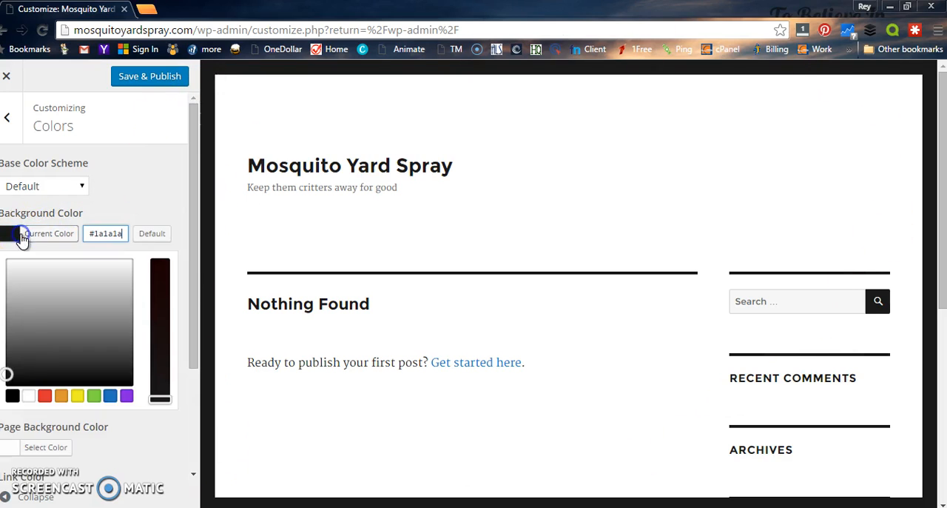
{"action": "left_click", "coordinate": [45, 395]}
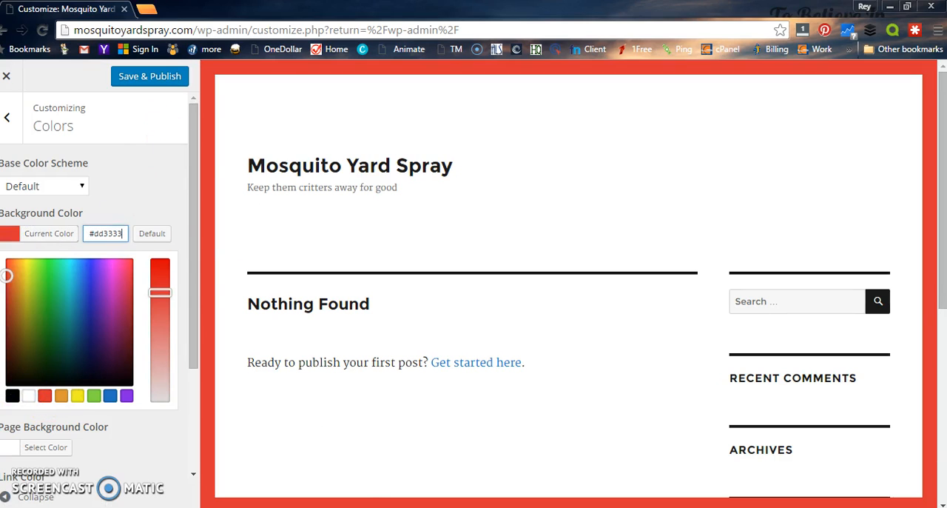
{"action": "left_click", "coordinate": [78, 395]}
{"action": "left_click", "coordinate": [109, 395]}
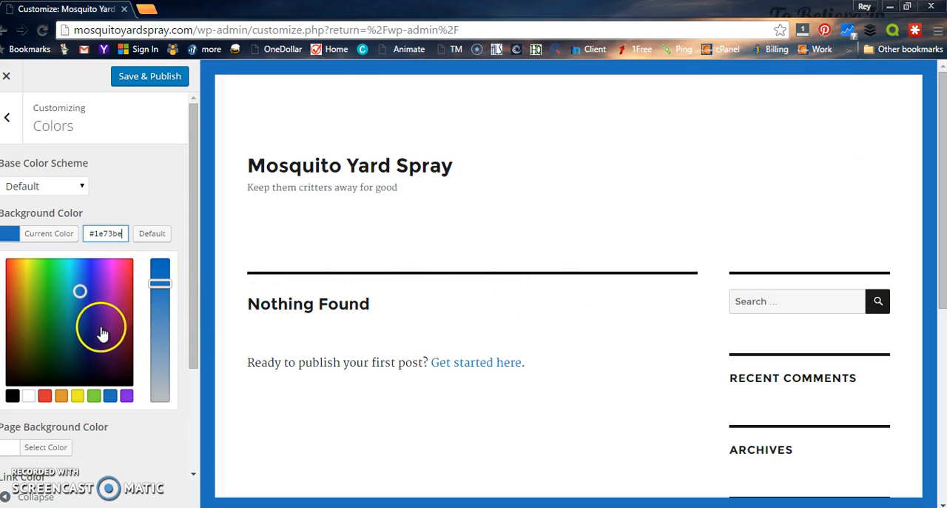
{"action": "scroll", "coordinate": [148, 270], "scroll_direction": "down", "scroll_amount": 2}
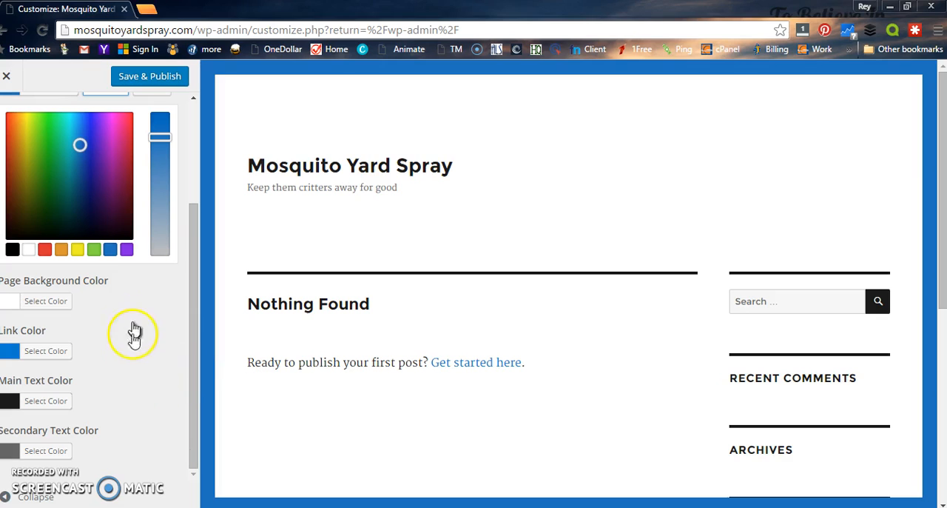
Step: Return to the customizer's main options, save and publish the changes, and go back to the dashboard
{"action": "left_click", "coordinate": [9, 81]}
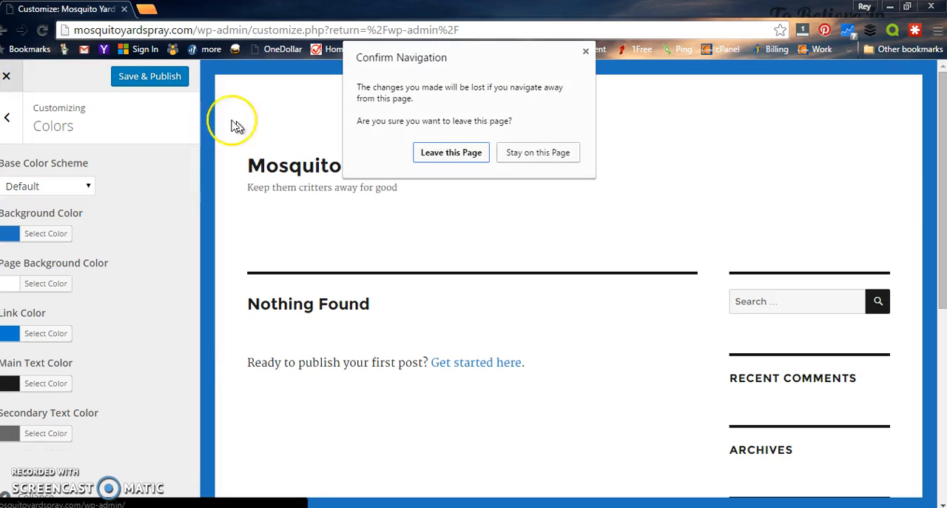
{"action": "left_click", "coordinate": [551, 154]}
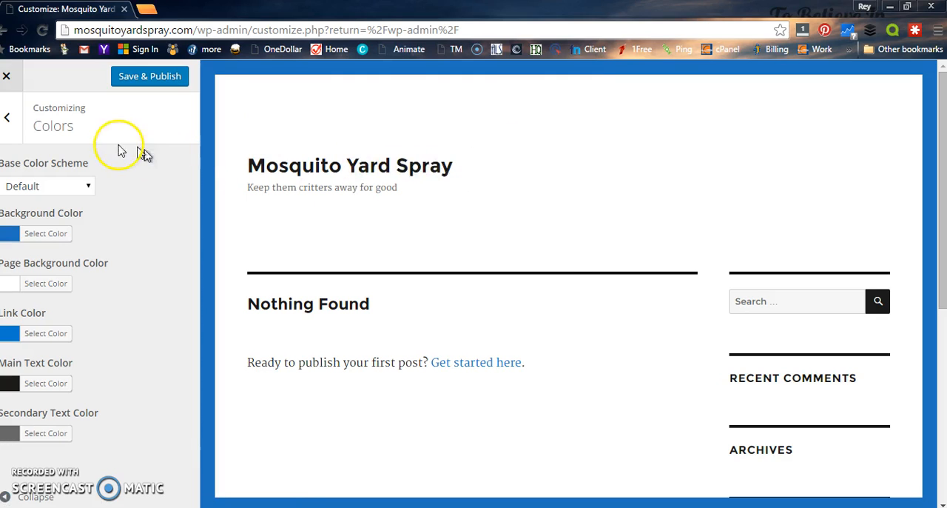
{"action": "left_click", "coordinate": [7, 118]}
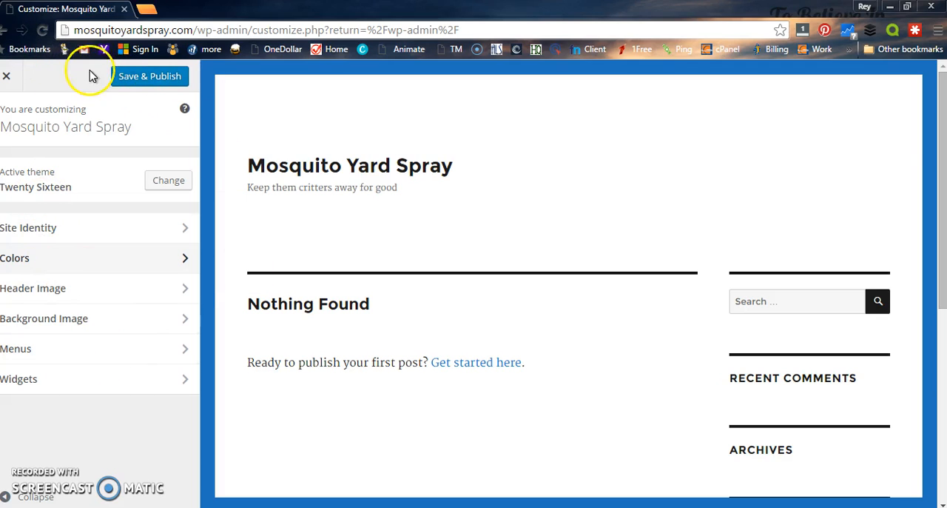
{"action": "left_click", "coordinate": [148, 76]}
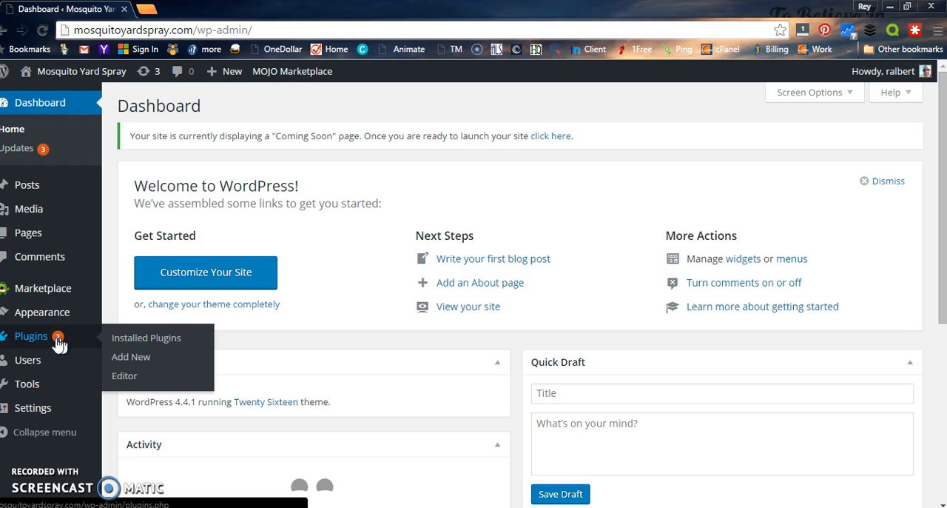
Step: List the installed plugins and delete the Hello Dolly plugin with its files
{"action": "left_click", "coordinate": [133, 342]}
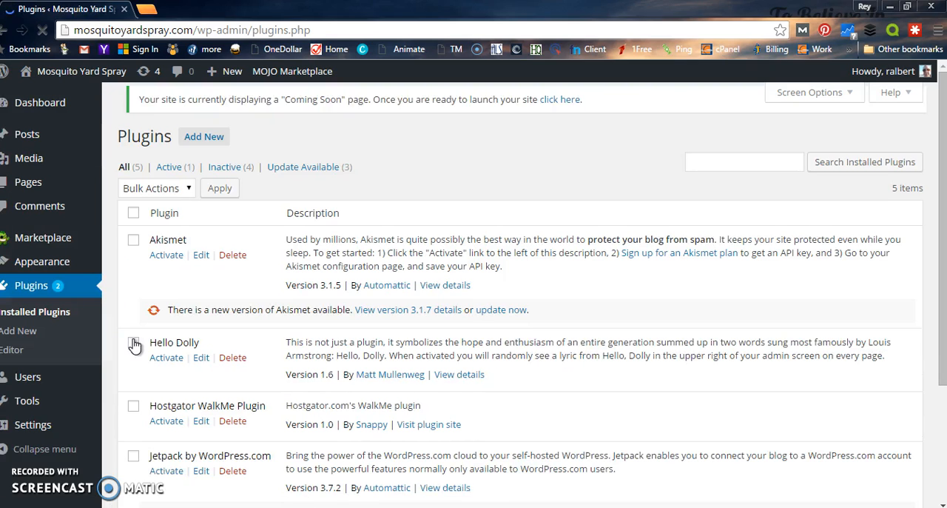
{"action": "scroll", "coordinate": [194, 315], "scroll_direction": "down", "scroll_amount": 2}
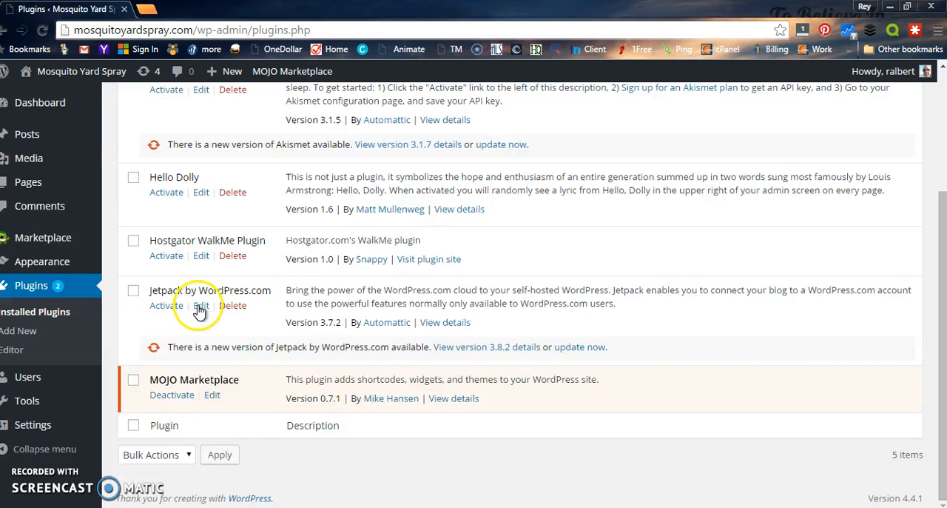
{"action": "scroll", "coordinate": [201, 303], "scroll_direction": "up", "scroll_amount": 1}
{"action": "left_click", "coordinate": [242, 265]}
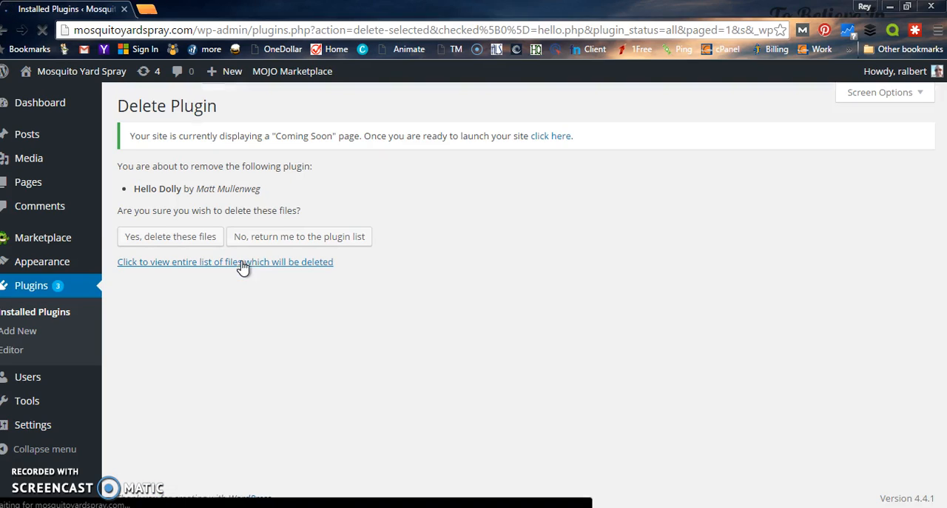
{"action": "left_click", "coordinate": [197, 247]}
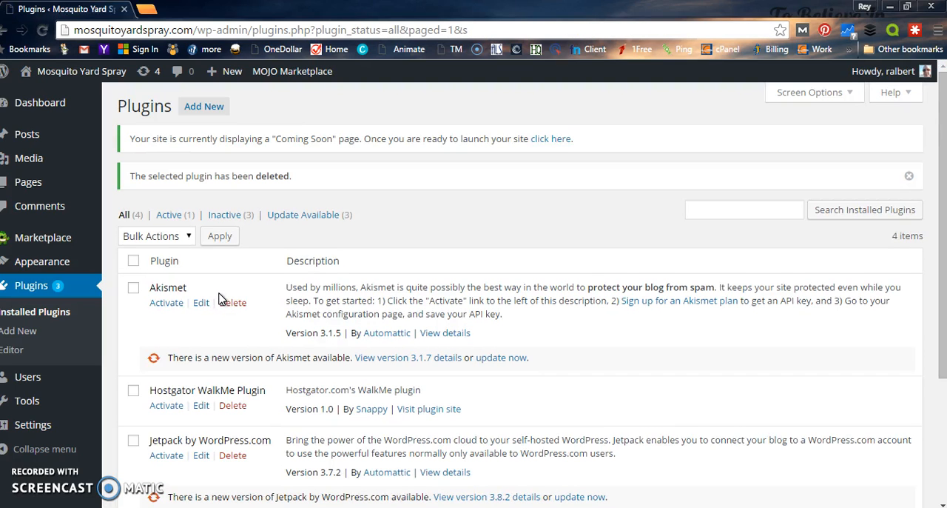
Step: Delete the Akismet plugin and confirm the removal of its files
{"action": "scroll", "coordinate": [219, 298], "scroll_direction": "down", "scroll_amount": 2}
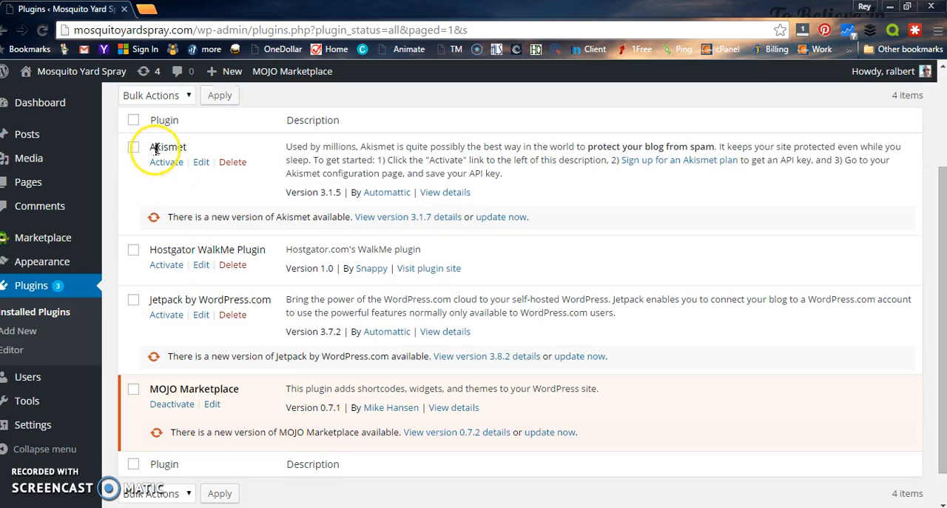
{"action": "left_click", "coordinate": [232, 164]}
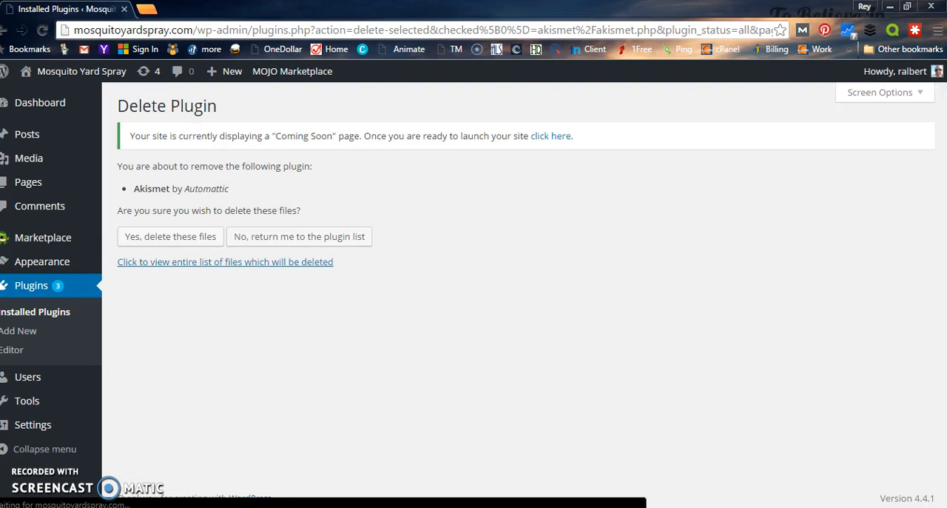
{"action": "left_click", "coordinate": [159, 238]}
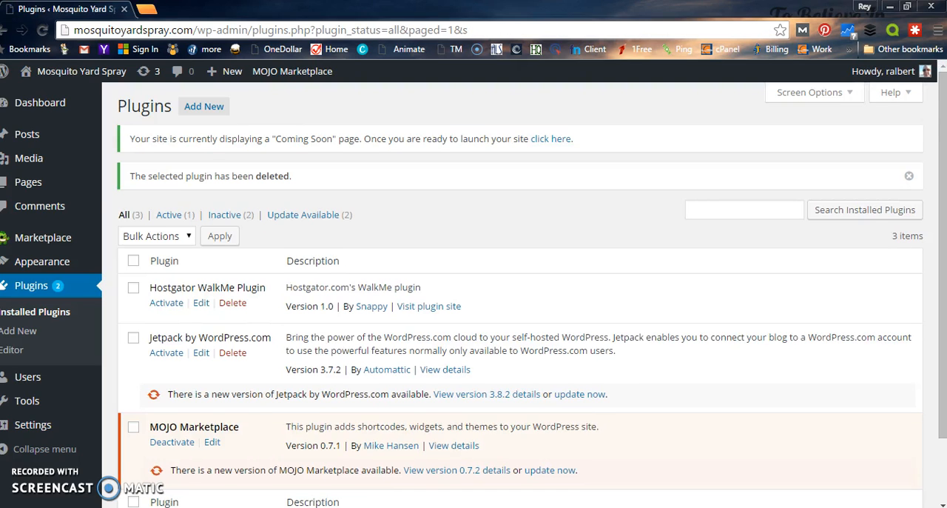
Step: Delete the Hostgator WalkMe Plugin and confirm the removal of its files
{"action": "scroll", "coordinate": [207, 289], "scroll_direction": "down", "scroll_amount": 1}
{"action": "left_click", "coordinate": [231, 233]}
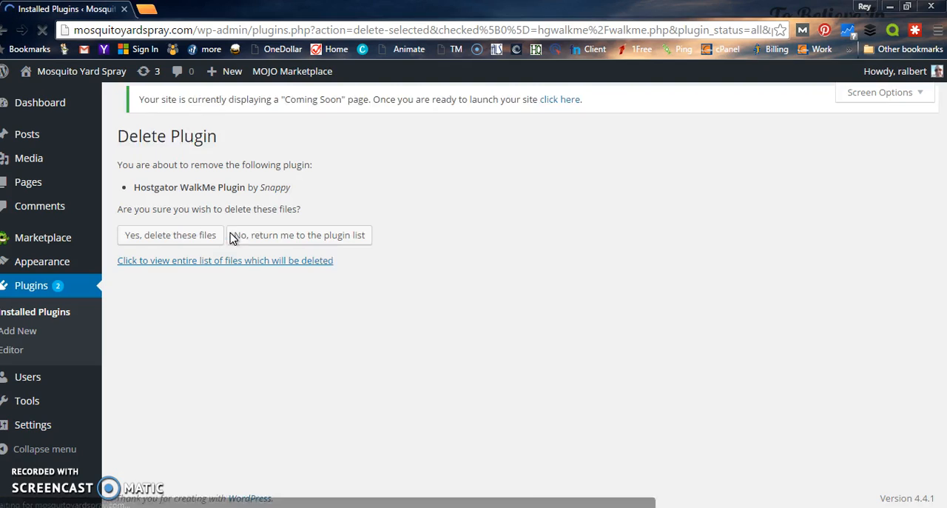
{"action": "left_click", "coordinate": [198, 236]}
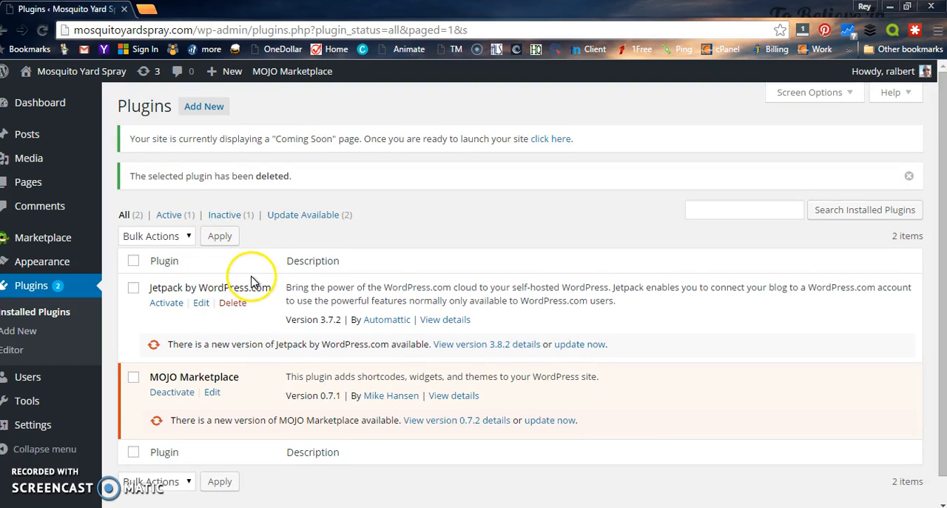
Step: Activate the Jetpack by WordPress.com plugin
{"action": "scroll", "coordinate": [250, 279], "scroll_direction": "down", "scroll_amount": 1}
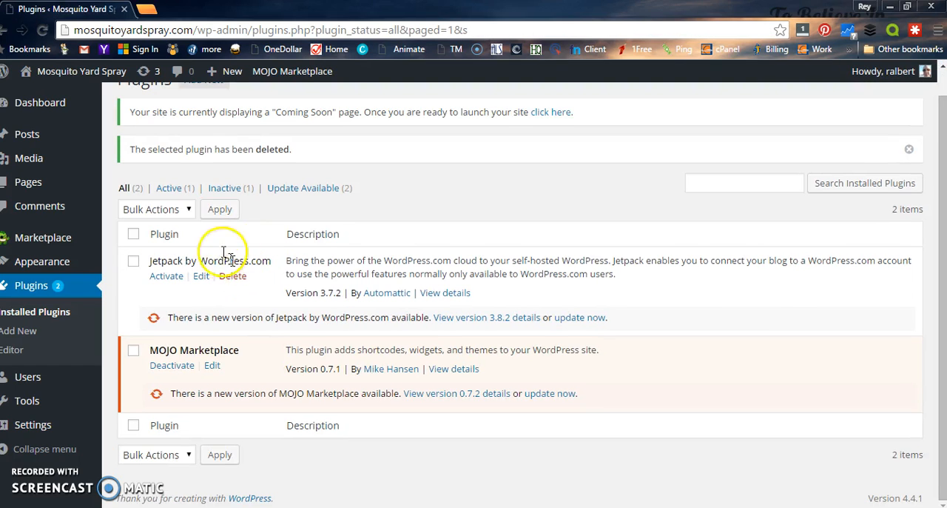
{"action": "left_click", "coordinate": [165, 282]}
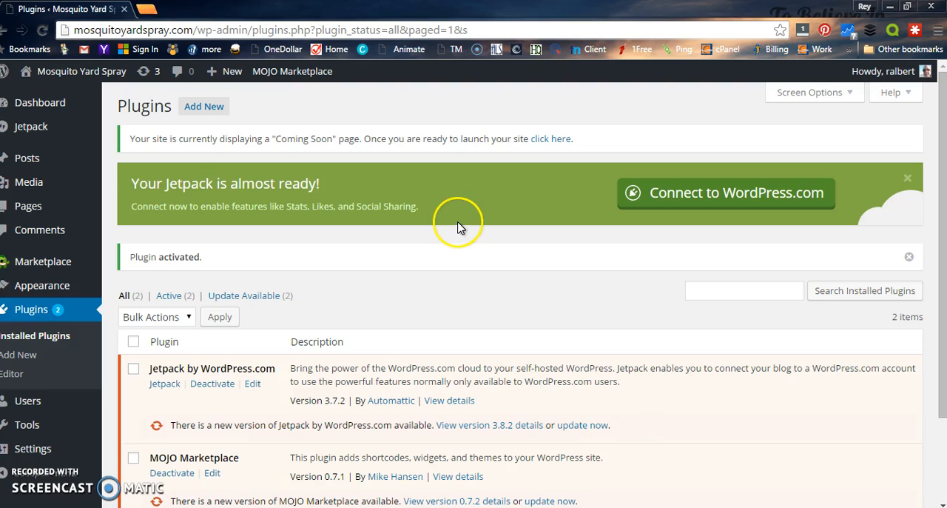
{"action": "scroll", "coordinate": [477, 257], "scroll_direction": "down", "scroll_amount": 3}
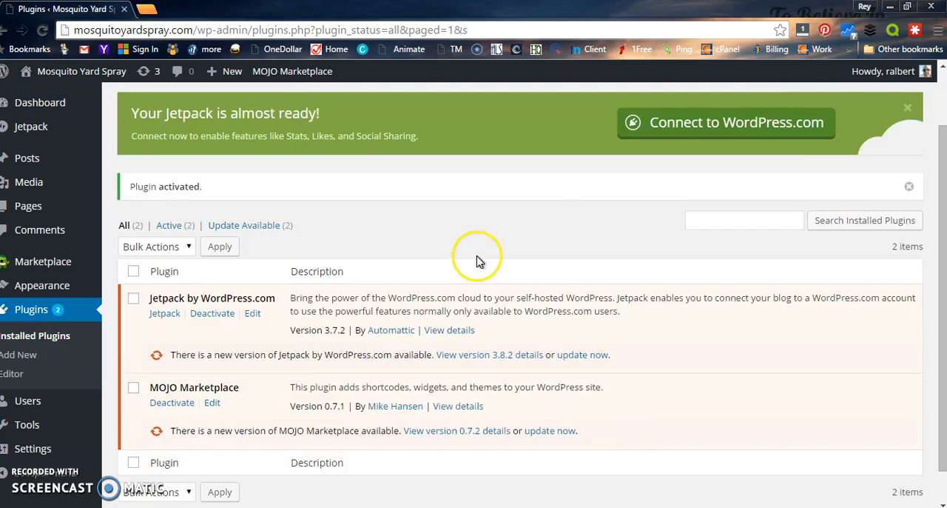
{"action": "scroll", "coordinate": [477, 258], "scroll_direction": "up", "scroll_amount": 3}
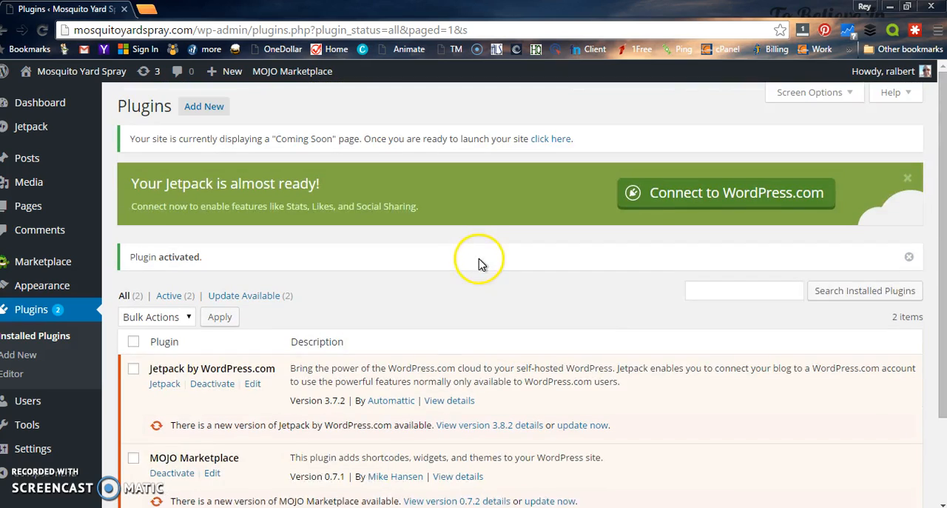
{"action": "scroll", "coordinate": [480, 264], "scroll_direction": "down", "scroll_amount": 2}
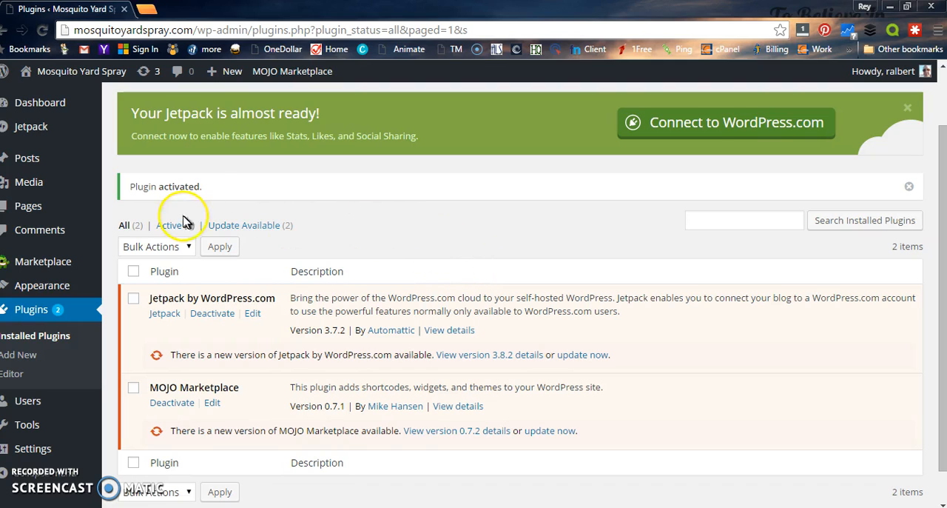
{"action": "scroll", "coordinate": [239, 221], "scroll_direction": "up", "scroll_amount": 2}
{"action": "scroll", "coordinate": [244, 224], "scroll_direction": "down", "scroll_amount": 2}
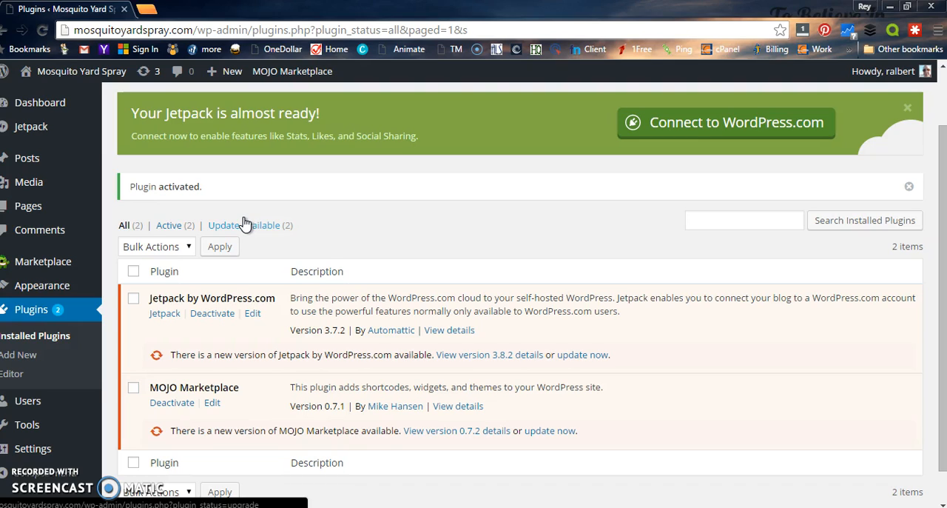
{"action": "scroll", "coordinate": [312, 240], "scroll_direction": "up", "scroll_amount": 2}
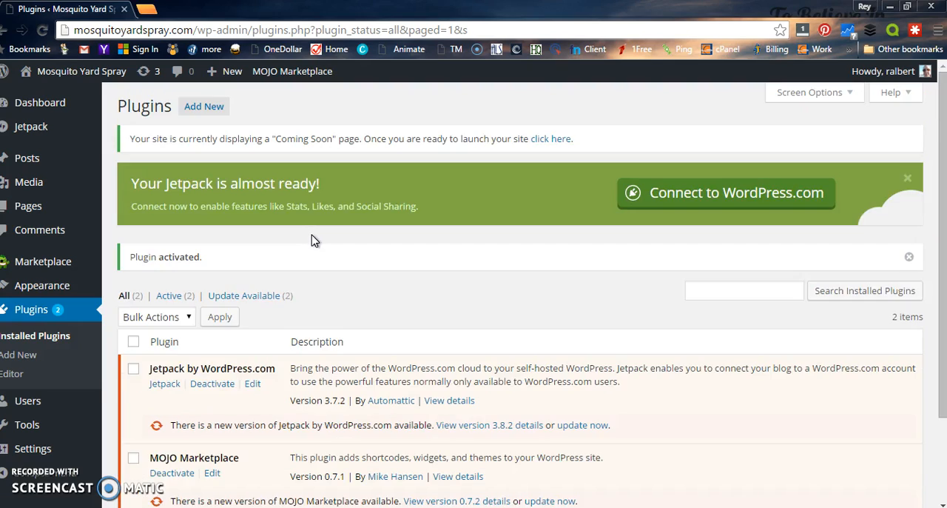
Step: Start adding a new plugin and search the available plugins for "404page"
{"action": "left_click", "coordinate": [207, 108]}
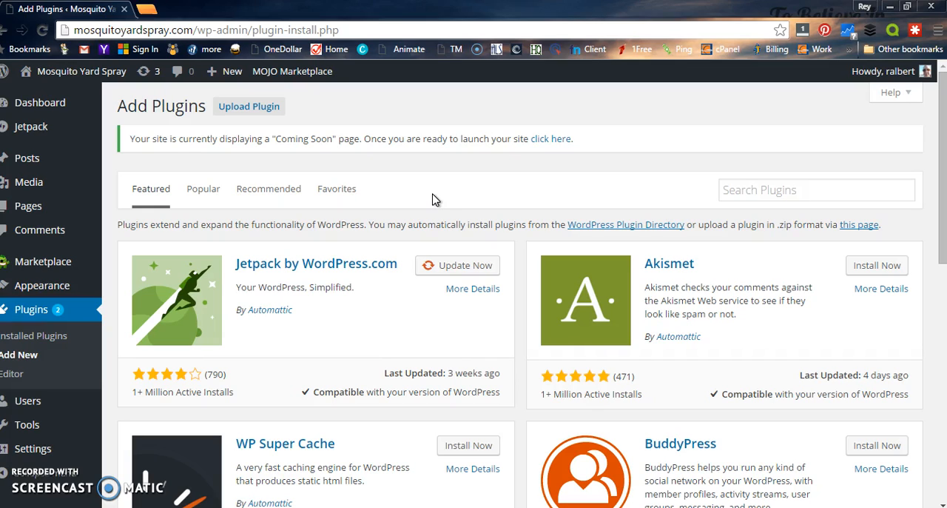
{"action": "left_click", "coordinate": [758, 190]}
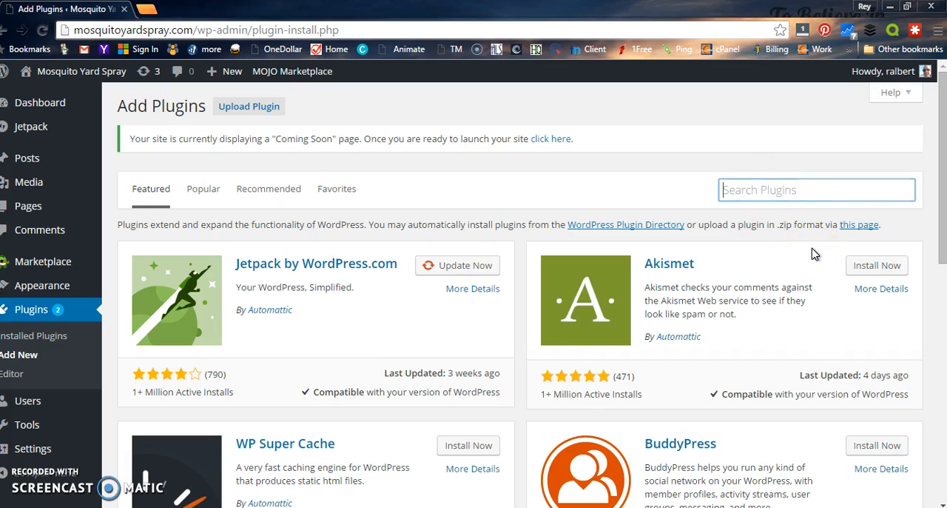
{"action": "type", "text": "404page"}
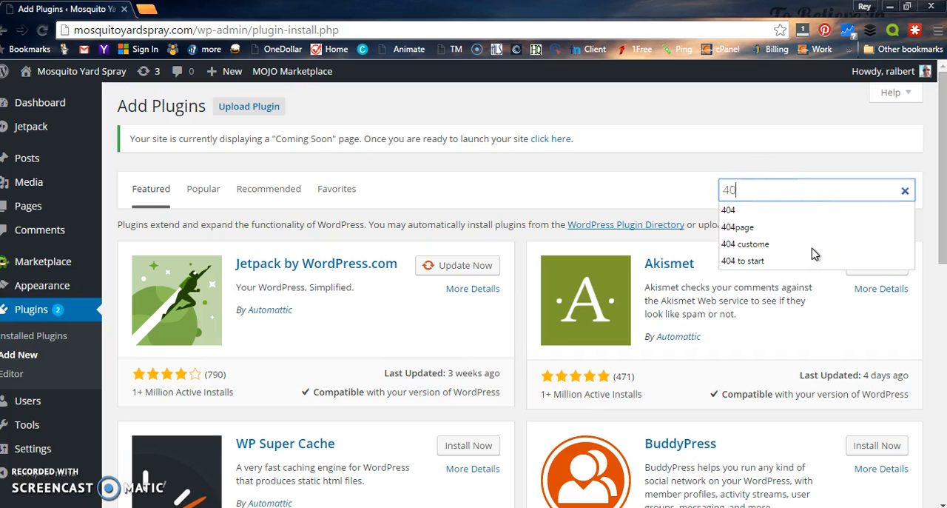
{"action": "left_click", "coordinate": [767, 234]}
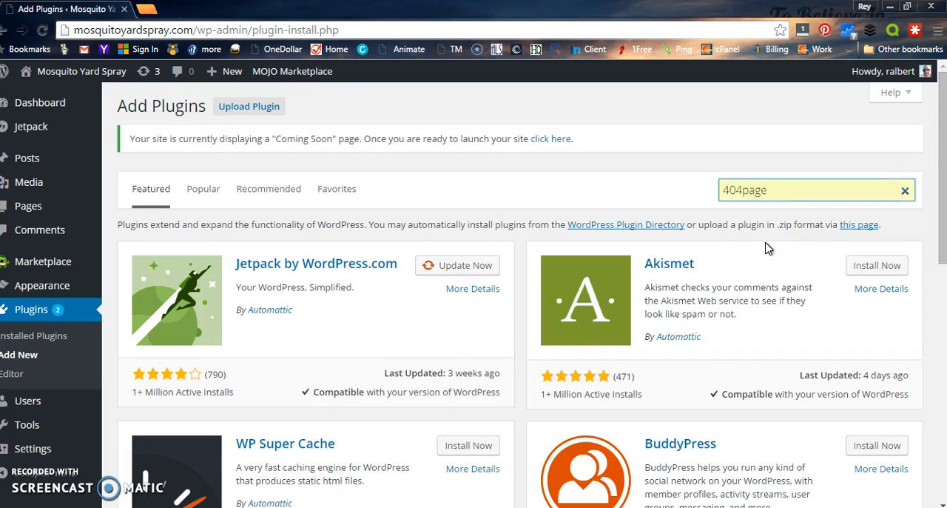
{"action": "left_click", "coordinate": [764, 254]}
{"action": "key", "text": "Return"}
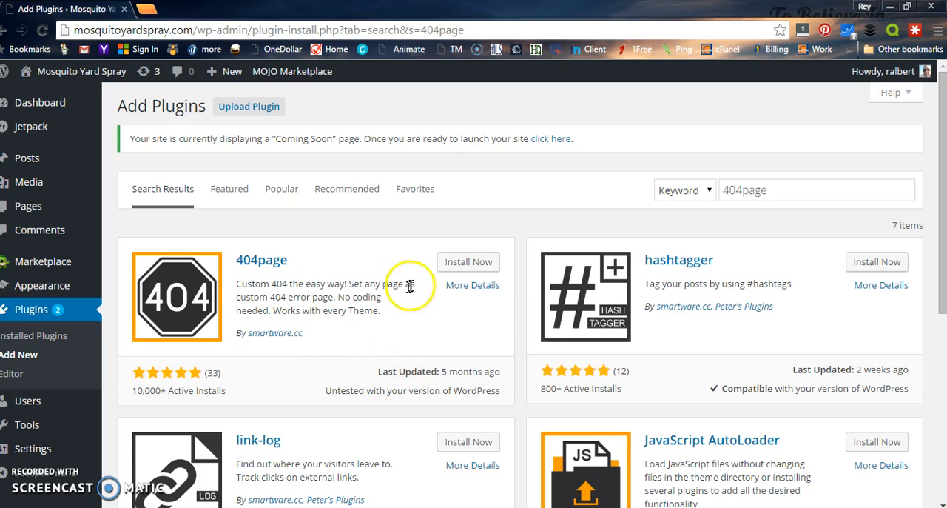
Step: Install the 404page plugin by smartware.cc and activate it
{"action": "left_click", "coordinate": [467, 265]}
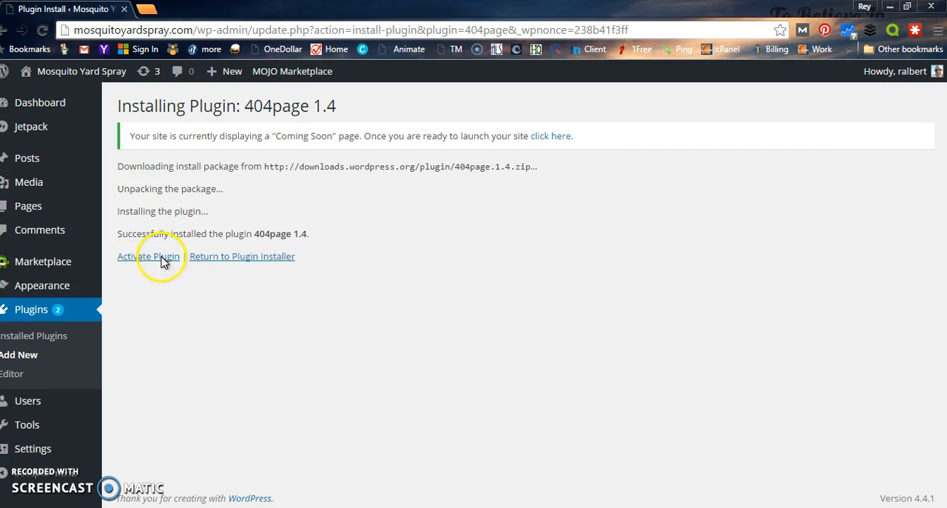
{"action": "left_click", "coordinate": [161, 257]}
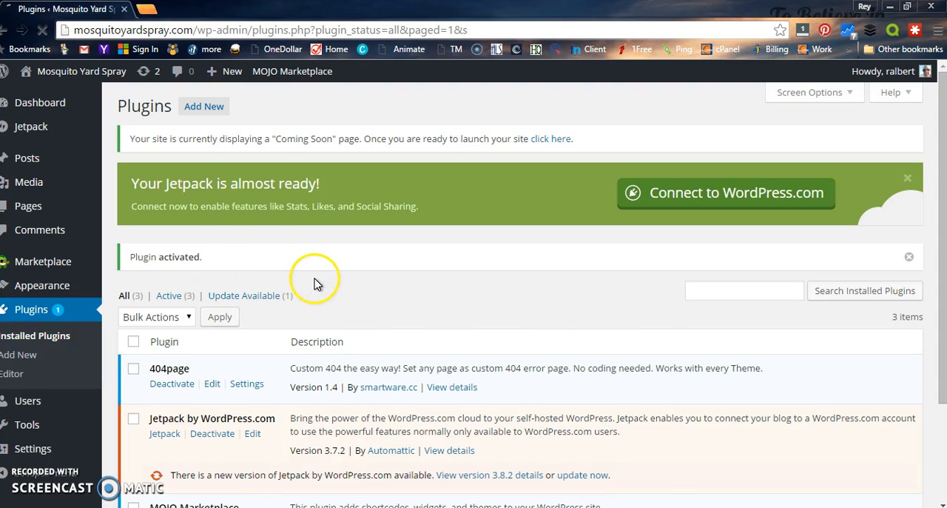
Step: Open the 404page plugin's settings and try to edit the page displayed as the 404 error page
{"action": "scroll", "coordinate": [314, 283], "scroll_direction": "down", "scroll_amount": 2}
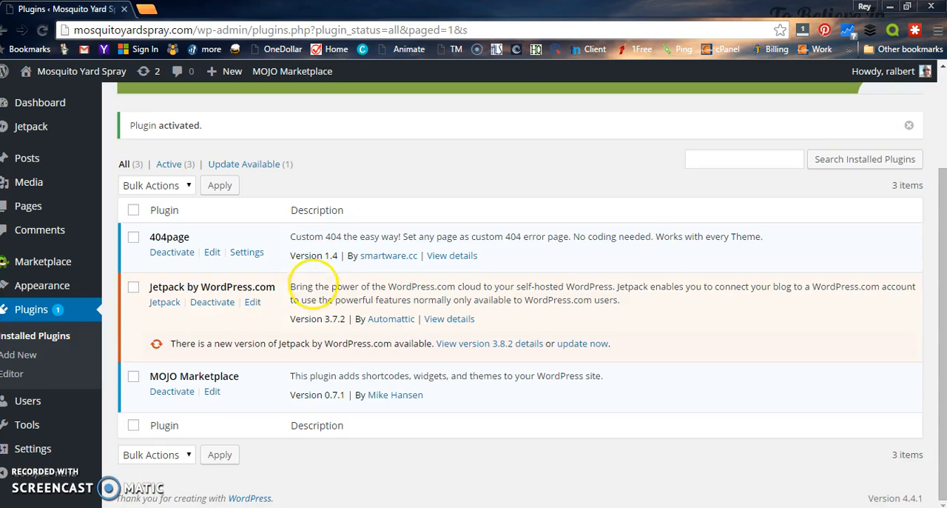
{"action": "left_click", "coordinate": [257, 255]}
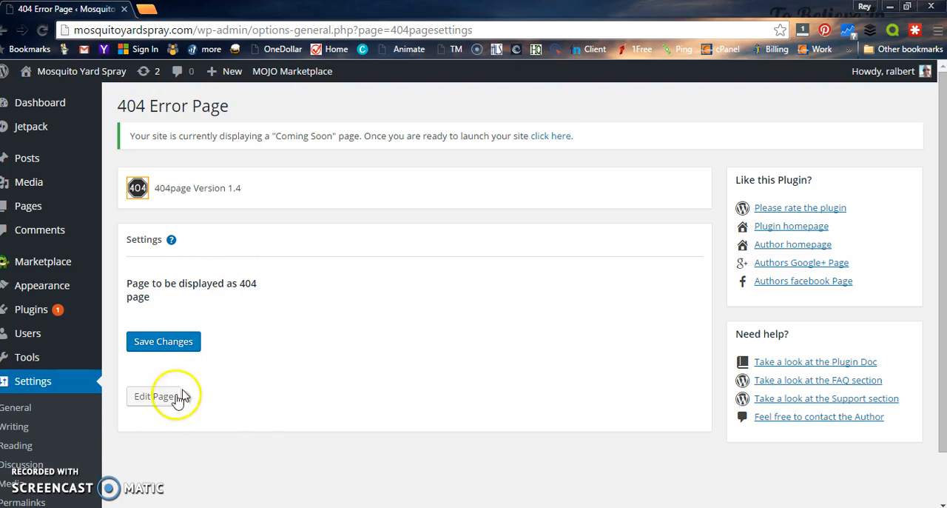
{"action": "left_click", "coordinate": [152, 399]}
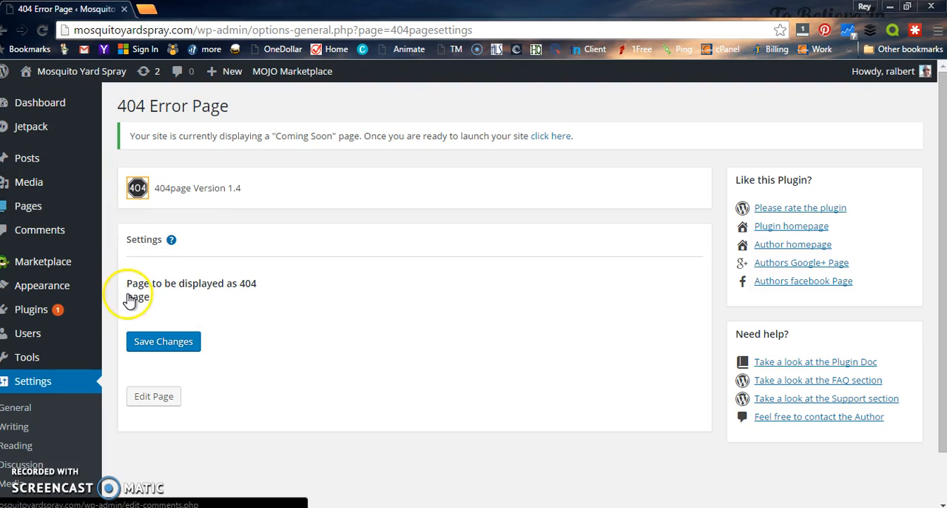
Step: Create a new untitled page containing the text "this is my fist website" and publish it
{"action": "left_click", "coordinate": [31, 213]}
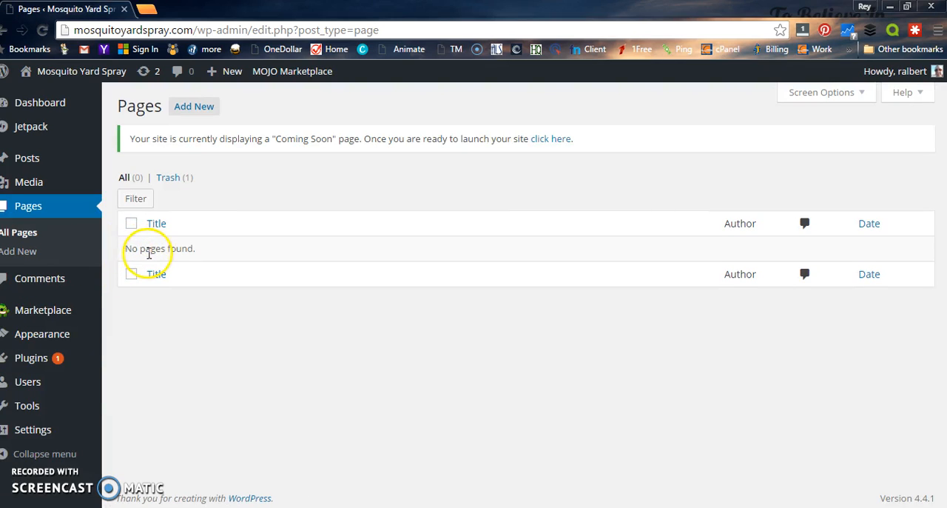
{"action": "left_click", "coordinate": [194, 107]}
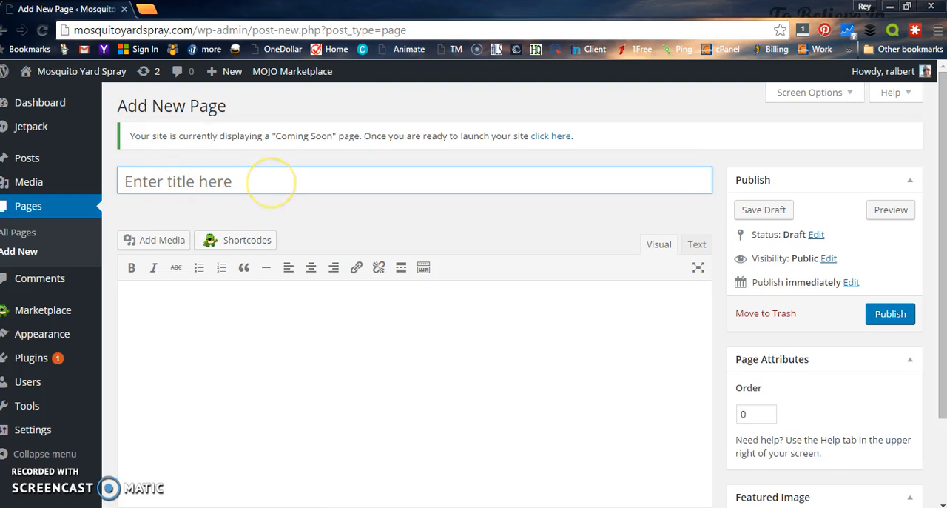
{"action": "left_click", "coordinate": [223, 320]}
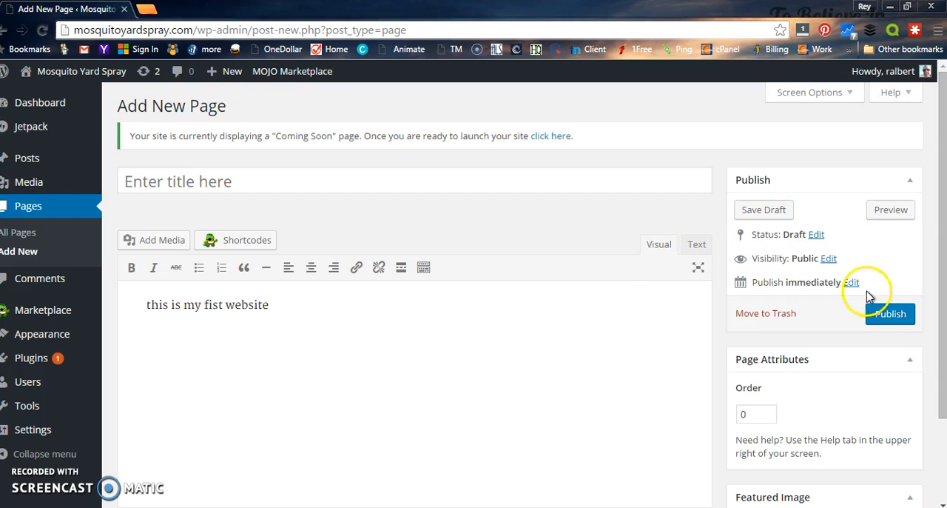
{"action": "left_click", "coordinate": [889, 314]}
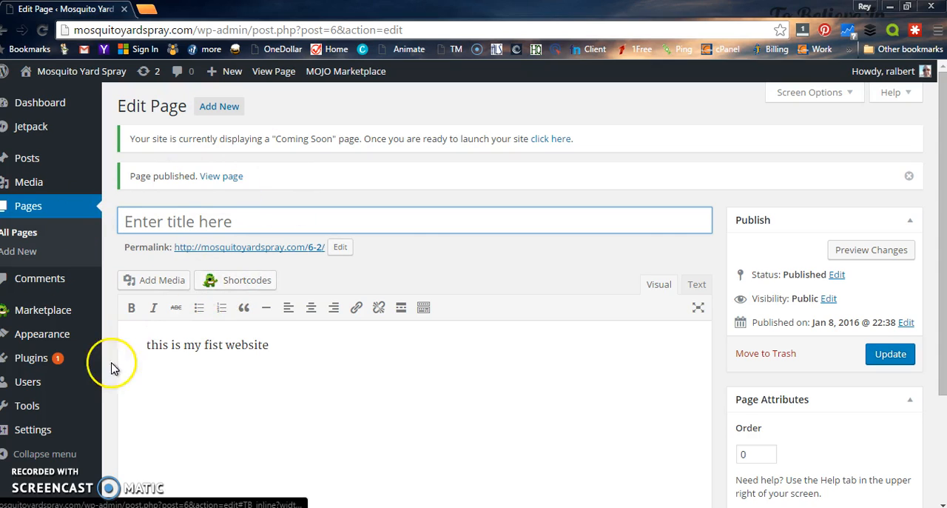
Step: In the Reading settings, make the front page display the static page "#6 (no title)" and save the changes
{"action": "scroll", "coordinate": [52, 304], "scroll_direction": "down", "scroll_amount": 1}
{"action": "mouse_move", "coordinate": [30, 430]}
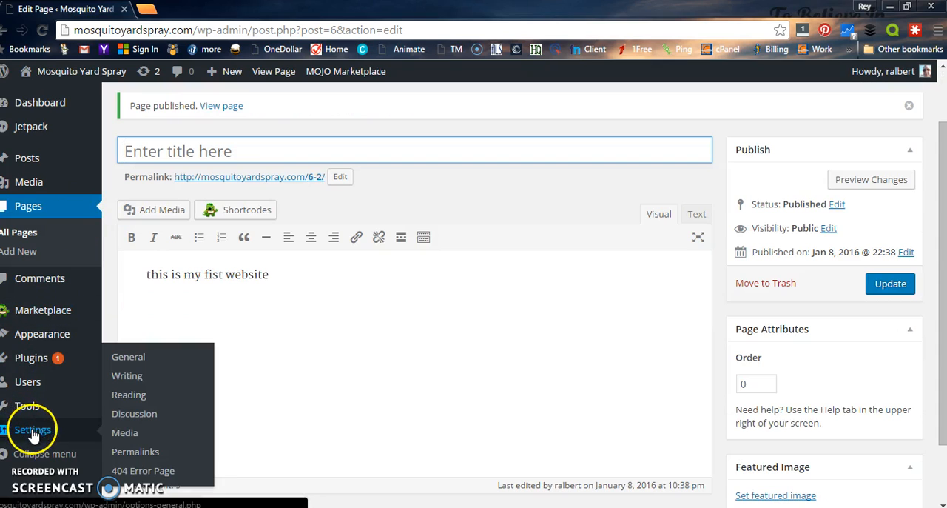
{"action": "left_click", "coordinate": [129, 396]}
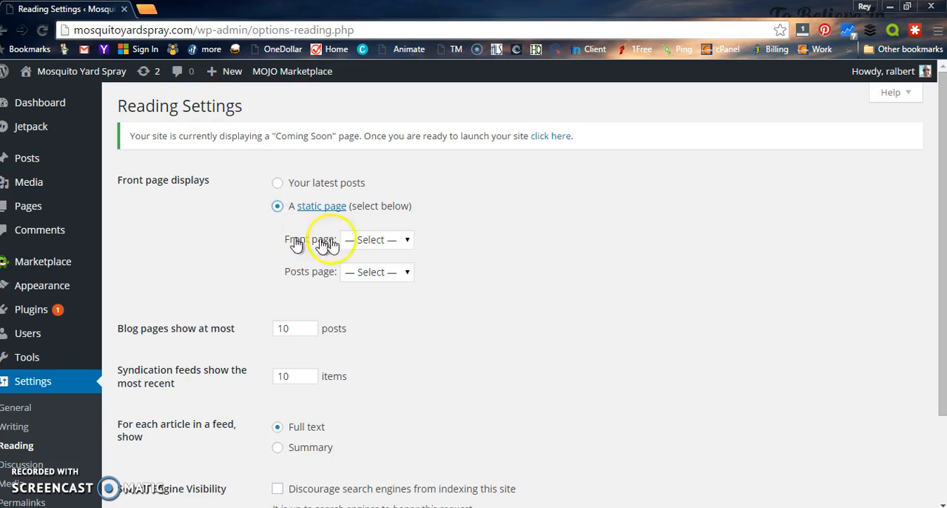
{"action": "left_click", "coordinate": [406, 241]}
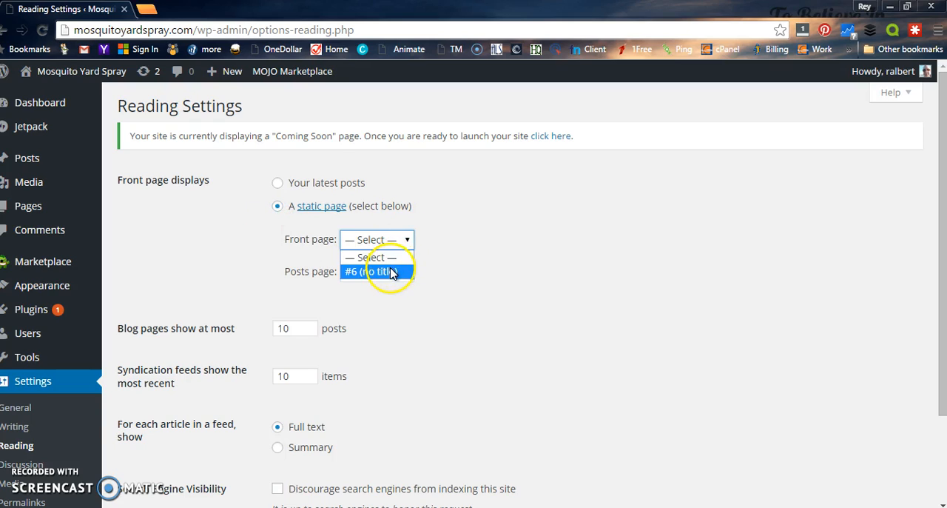
{"action": "left_click", "coordinate": [392, 273]}
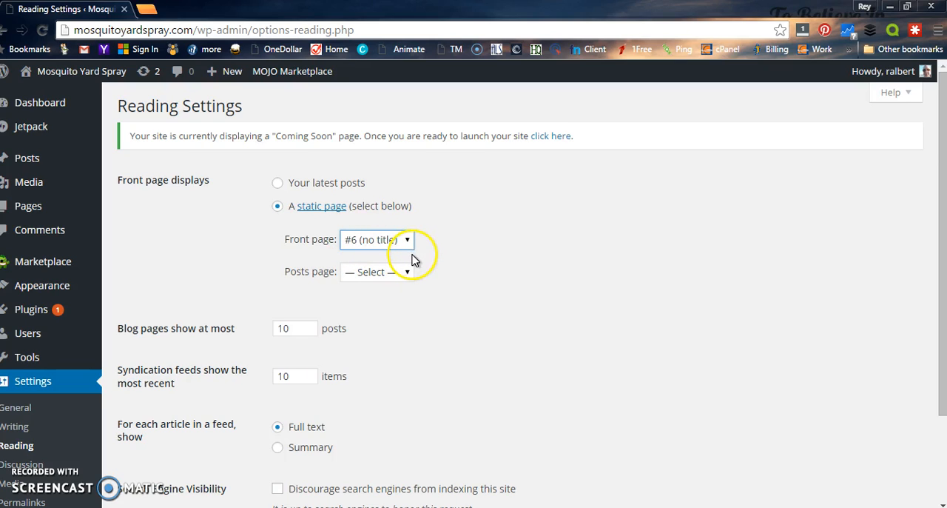
{"action": "scroll", "coordinate": [476, 266], "scroll_direction": "down", "scroll_amount": 3}
{"action": "left_click", "coordinate": [150, 444]}
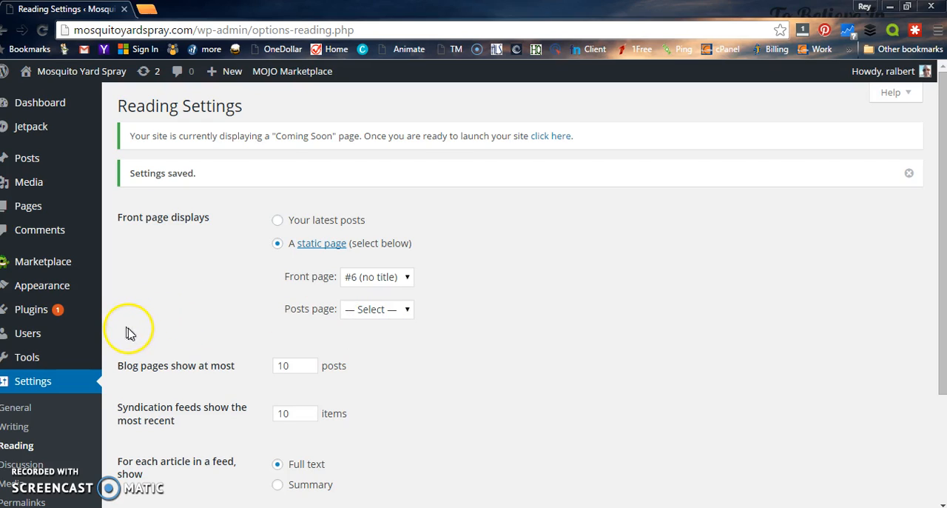
Step: In the 404page plugin's settings, choose "#6 (no title)" as the page displayed for 404 errors and save the changes
{"action": "left_click", "coordinate": [48, 312]}
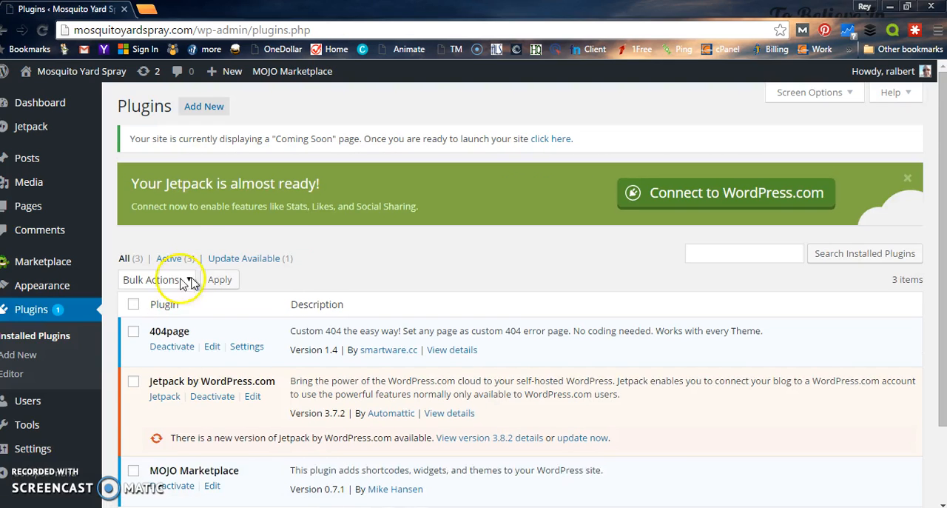
{"action": "scroll", "coordinate": [192, 281], "scroll_direction": "down", "scroll_amount": 1}
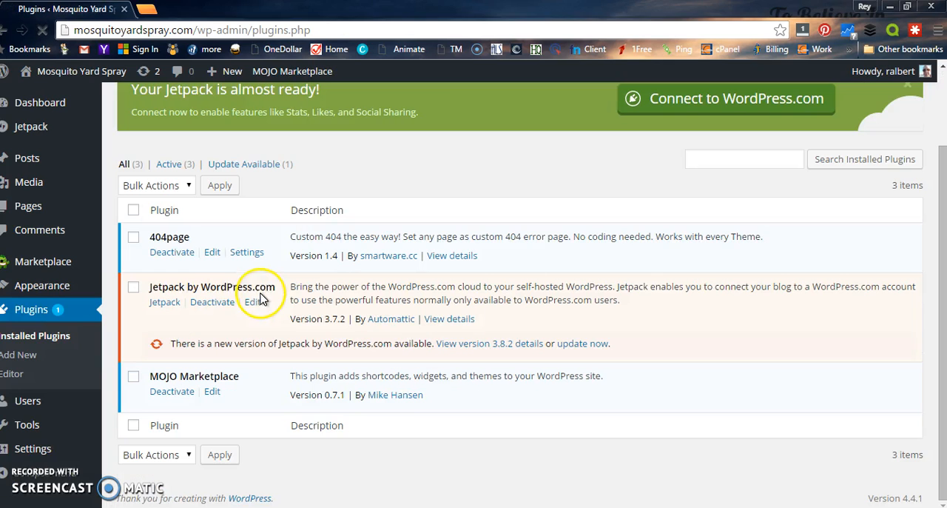
{"action": "left_click", "coordinate": [251, 255]}
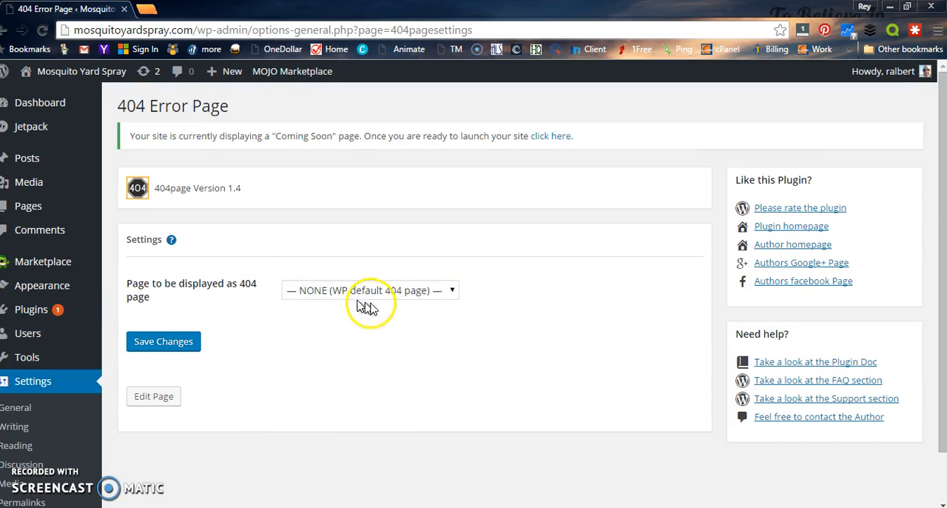
{"action": "left_click", "coordinate": [453, 291]}
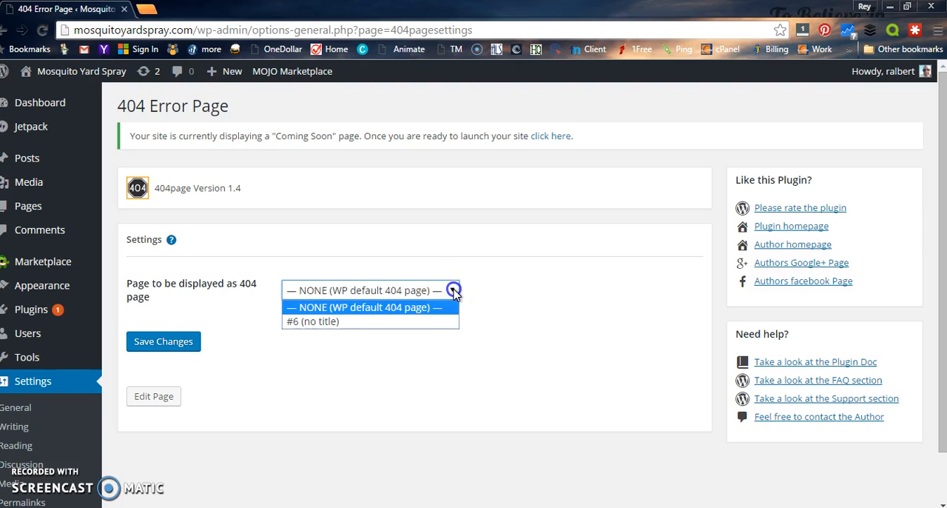
{"action": "left_click", "coordinate": [378, 321]}
{"action": "left_click", "coordinate": [166, 344]}
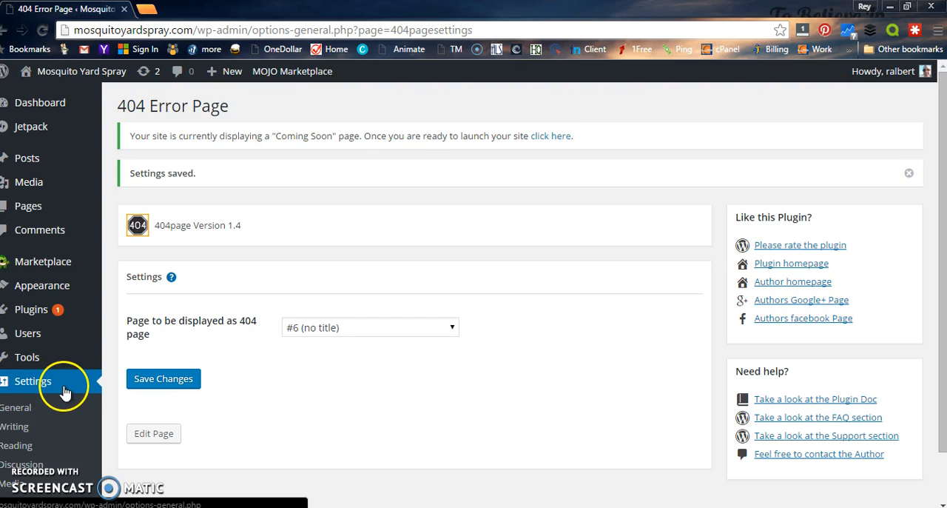
Step: Open the Widgets settings and compare them with the sidebar sections on the live site's front page
{"action": "mouse_move", "coordinate": [72, 287]}
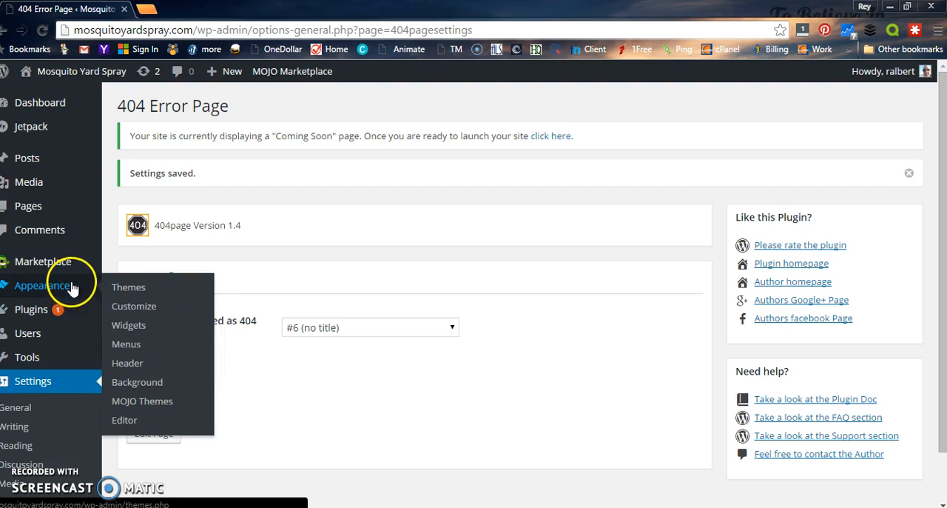
{"action": "left_click", "coordinate": [130, 328]}
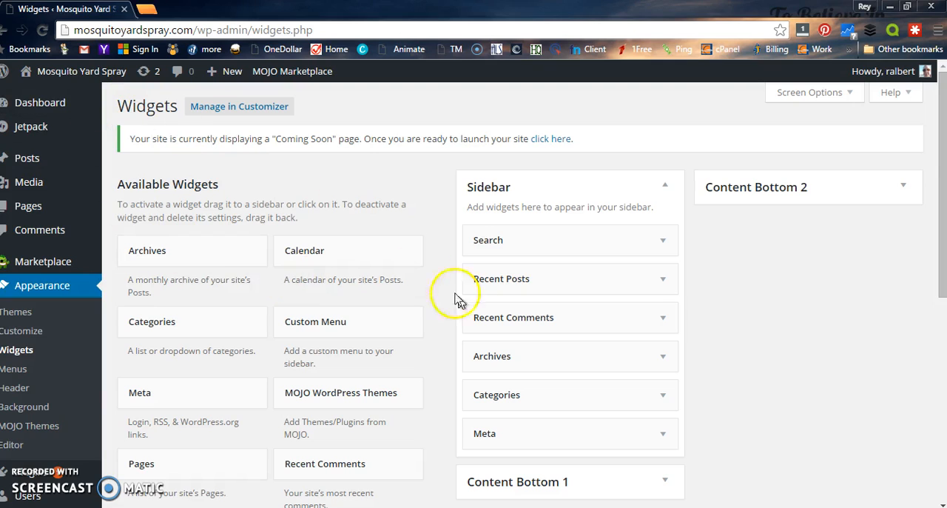
{"action": "mouse_move", "coordinate": [64, 74]}
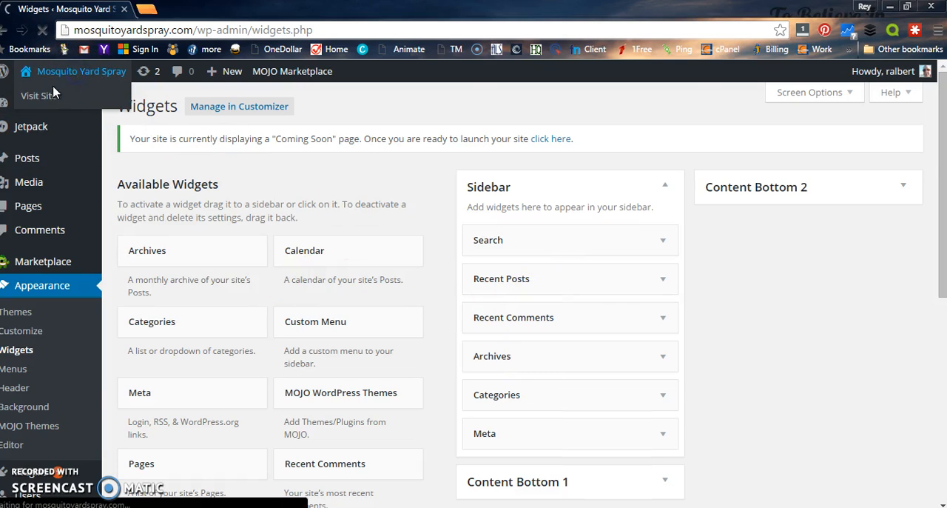
{"action": "left_click", "coordinate": [48, 100]}
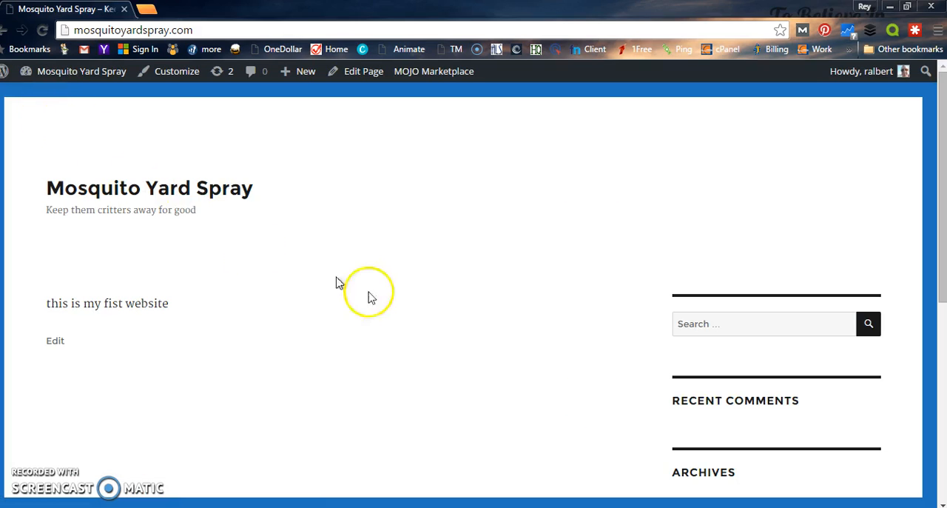
{"action": "scroll", "coordinate": [710, 320], "scroll_direction": "down", "scroll_amount": 2}
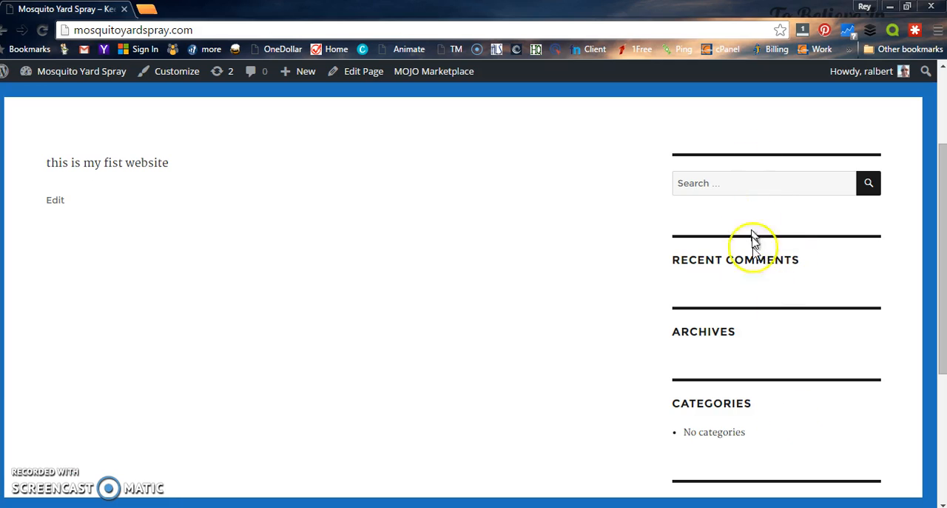
{"action": "scroll", "coordinate": [376, 321], "scroll_direction": "up", "scroll_amount": 2}
{"action": "scroll", "coordinate": [733, 328], "scroll_direction": "down", "scroll_amount": 3}
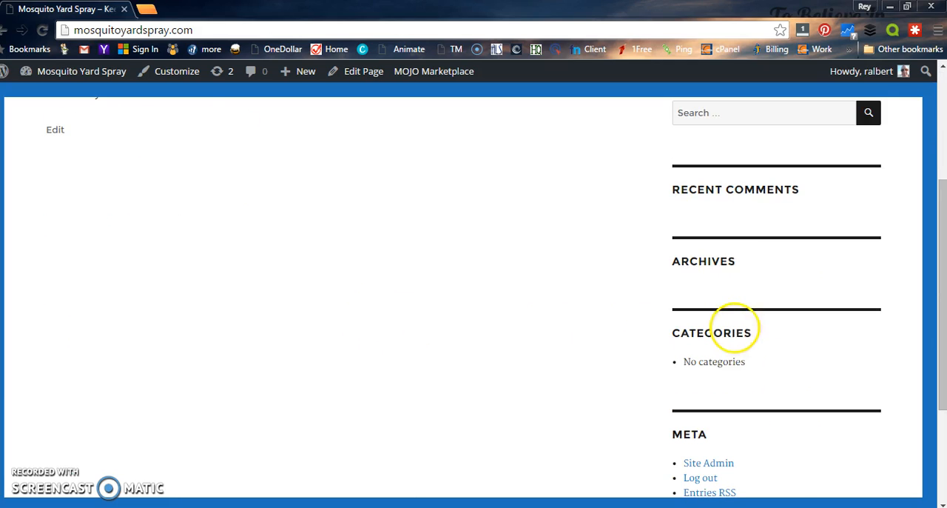
Step: Return to the Widgets settings and delete the Meta and Categories widgets from the Sidebar area
{"action": "mouse_move", "coordinate": [69, 72]}
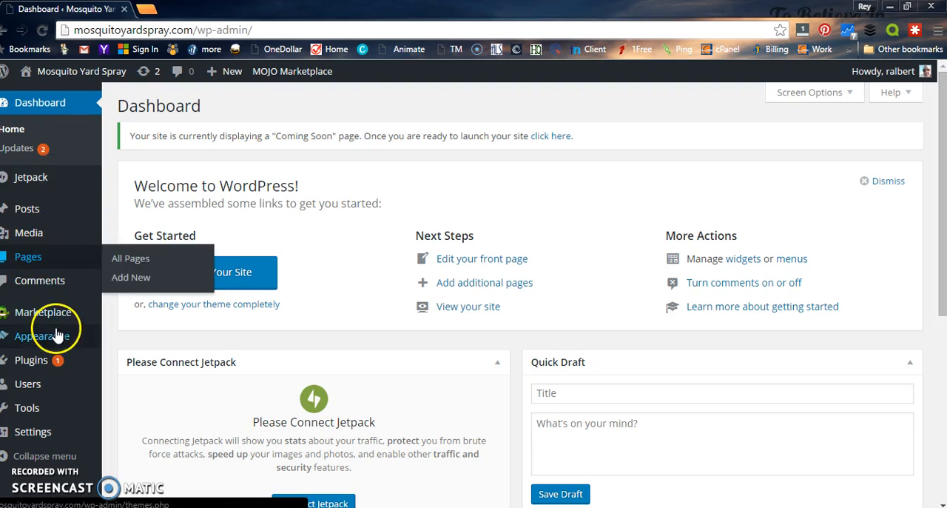
{"action": "mouse_move", "coordinate": [34, 337]}
{"action": "left_click", "coordinate": [136, 378]}
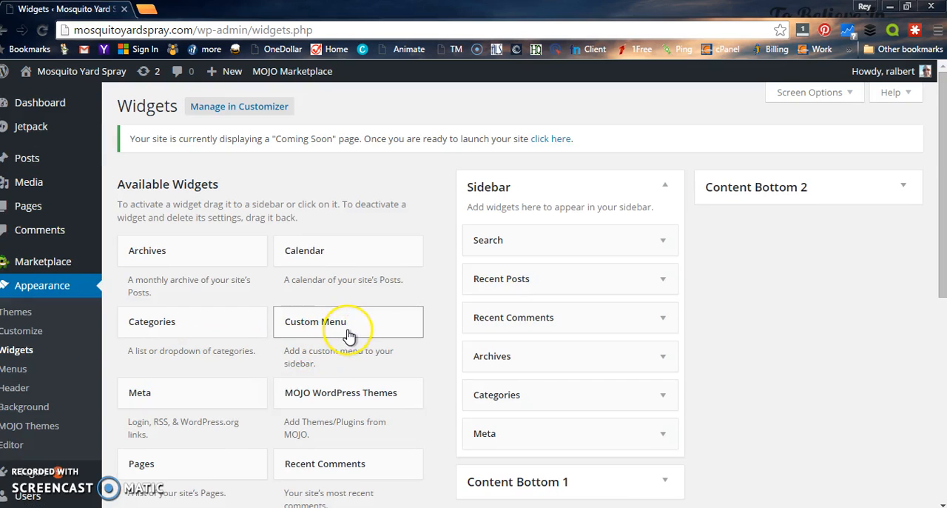
{"action": "left_click_drag", "start_coordinate": [348, 335], "coordinate": [645, 446]}
{"action": "scroll", "coordinate": [720, 424], "scroll_direction": "down", "scroll_amount": 1}
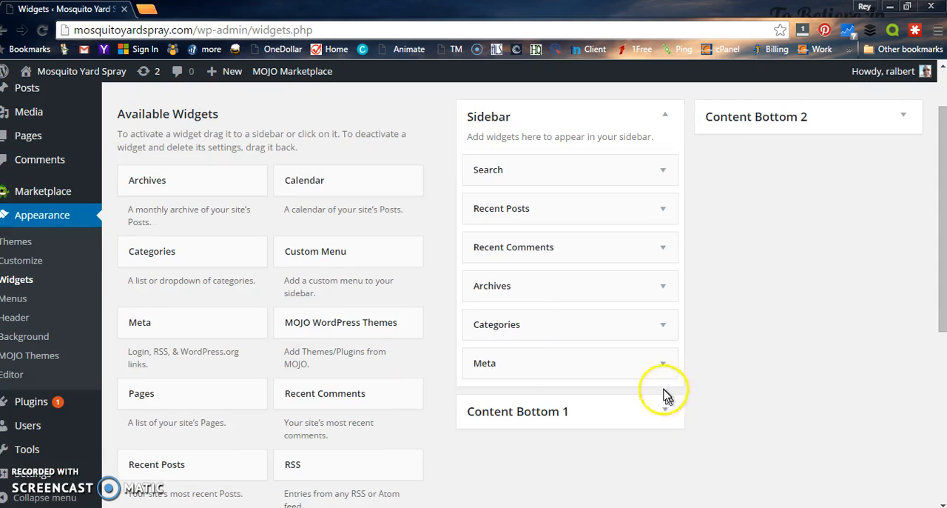
{"action": "left_click", "coordinate": [665, 365]}
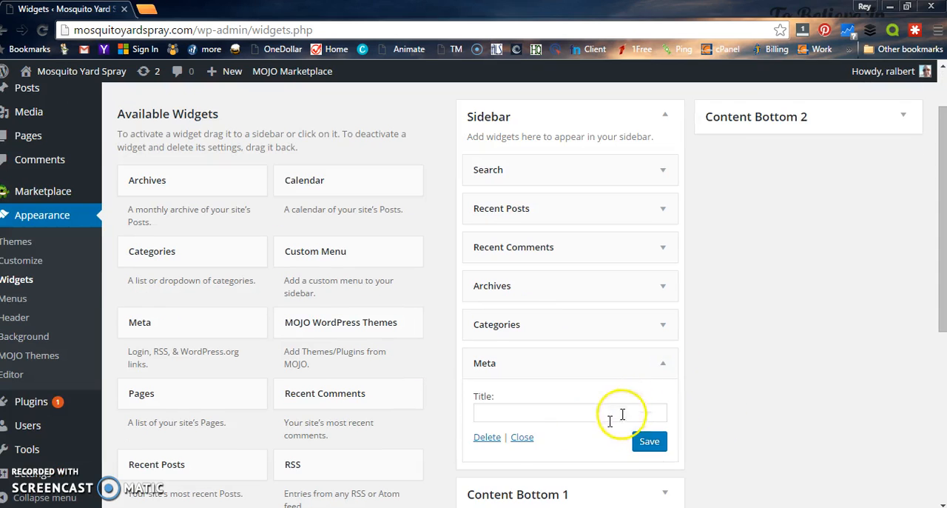
{"action": "left_click", "coordinate": [486, 438]}
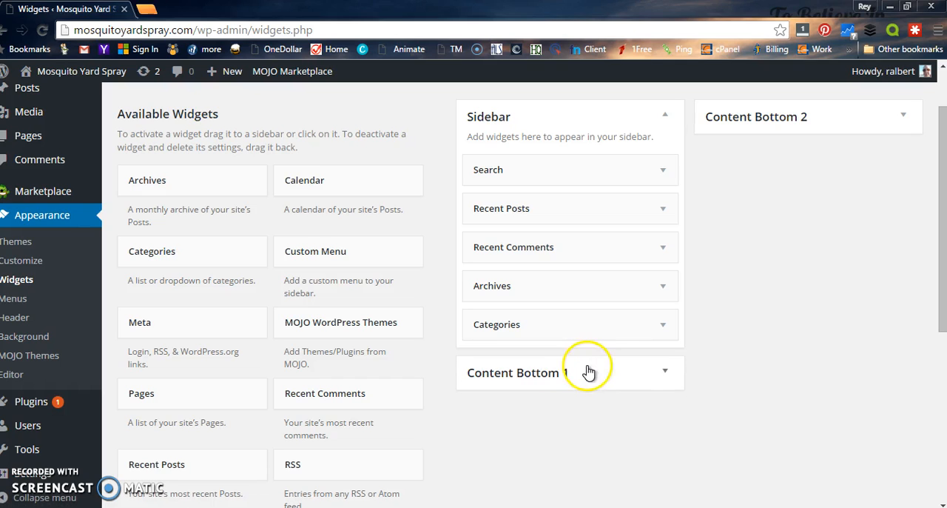
{"action": "left_click", "coordinate": [659, 331]}
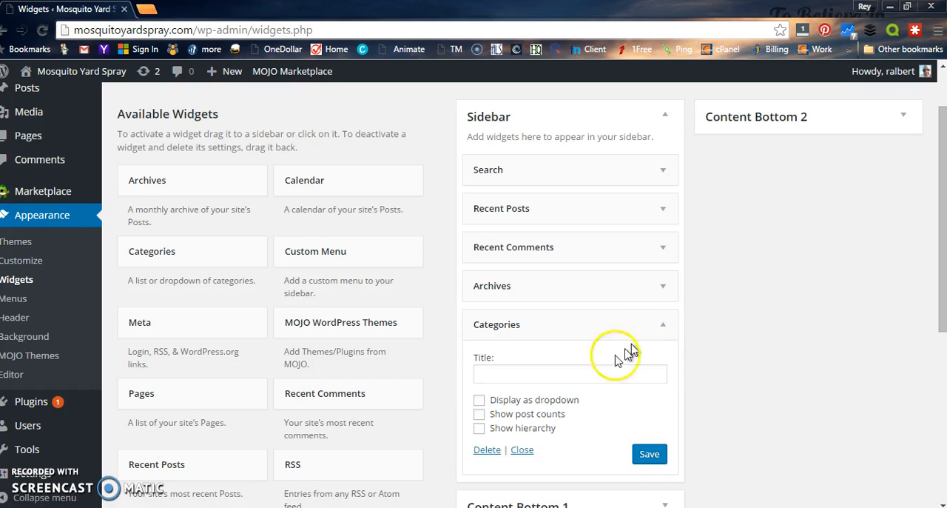
{"action": "left_click", "coordinate": [486, 451]}
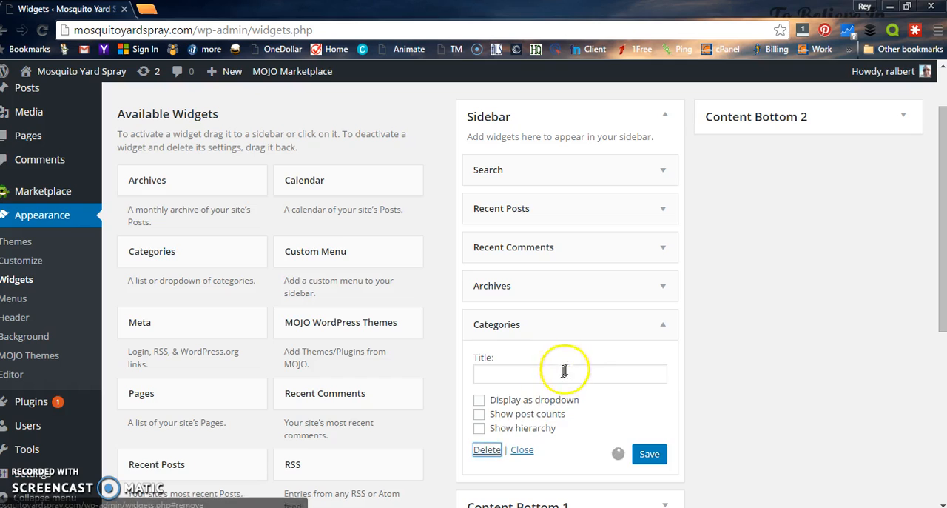
Step: Delete the Archives and Search widgets from the Sidebar area
{"action": "left_click", "coordinate": [663, 294]}
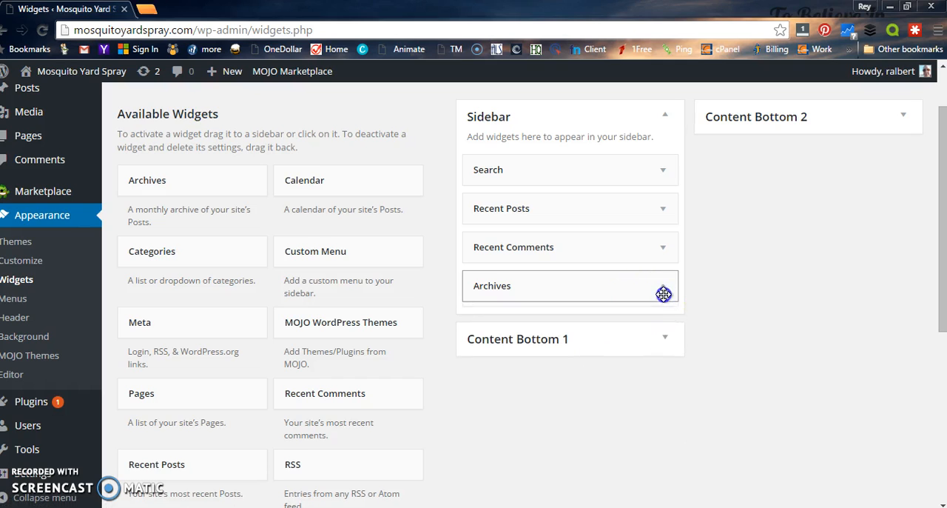
{"action": "left_click", "coordinate": [486, 399]}
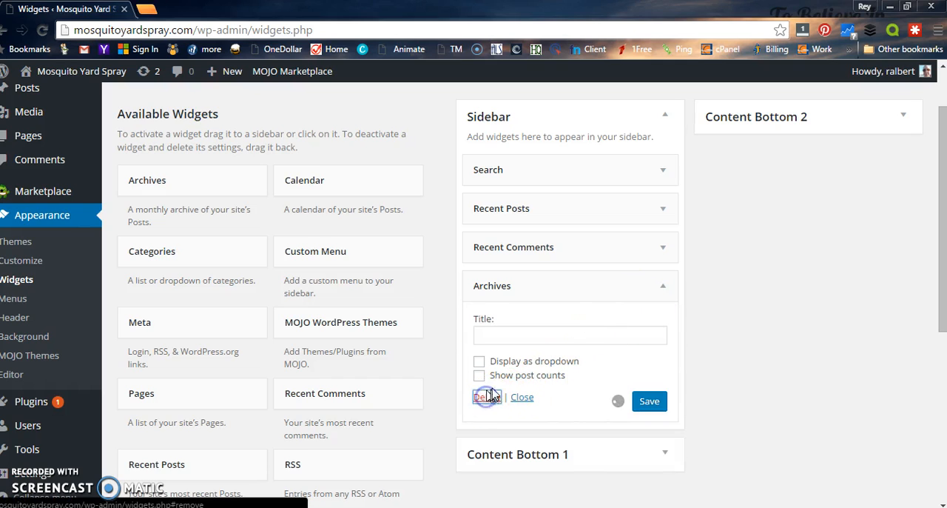
{"action": "left_click", "coordinate": [668, 172]}
{"action": "left_click", "coordinate": [483, 247]}
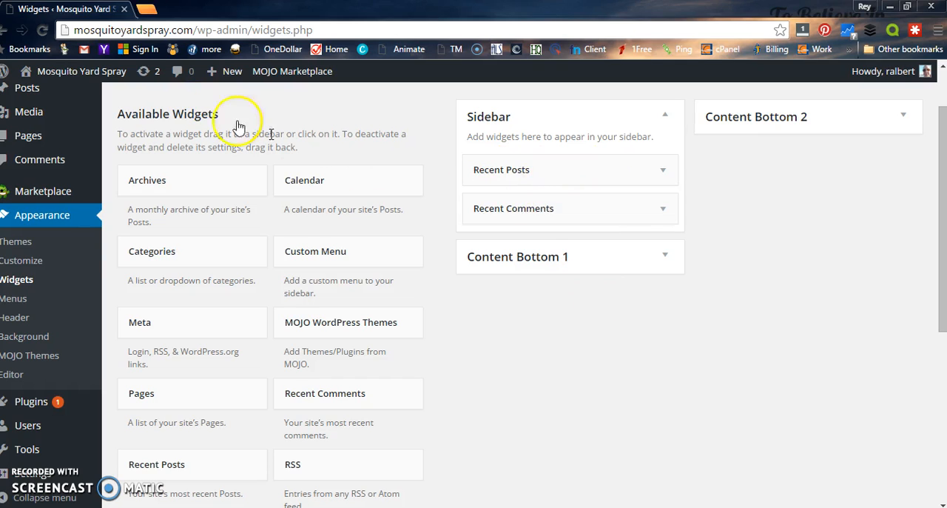
Step: View the live site to check which widgets remain in its sidebar
{"action": "left_click", "coordinate": [71, 80]}
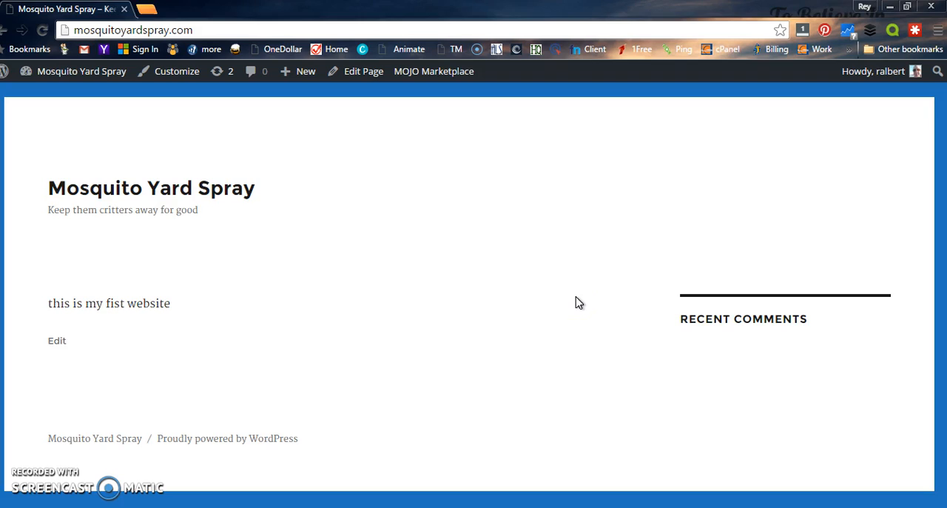
{"action": "left_click", "coordinate": [659, 308]}
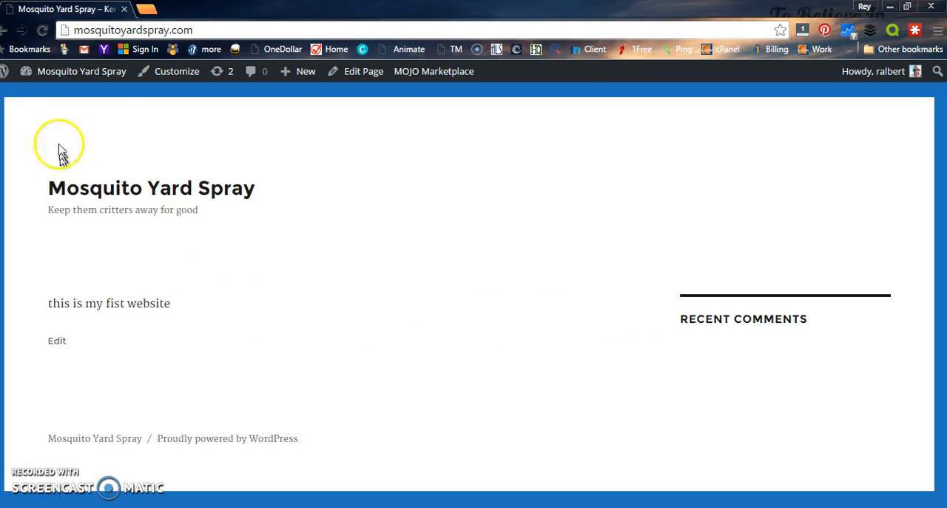
Step: Return to the Widgets settings and add a Text widget at the start of the Sidebar area, above Recent Posts
{"action": "mouse_move", "coordinate": [42, 71]}
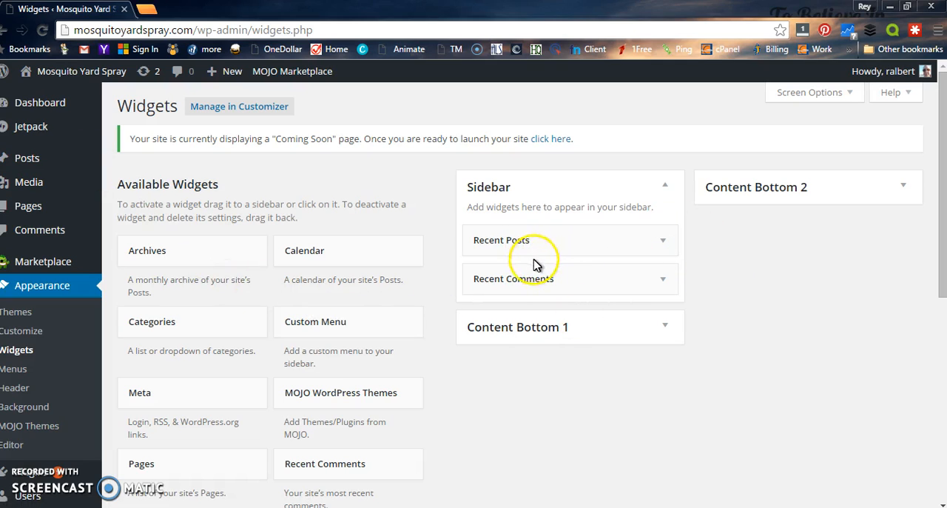
{"action": "scroll", "coordinate": [496, 352], "scroll_direction": "down", "scroll_amount": 3}
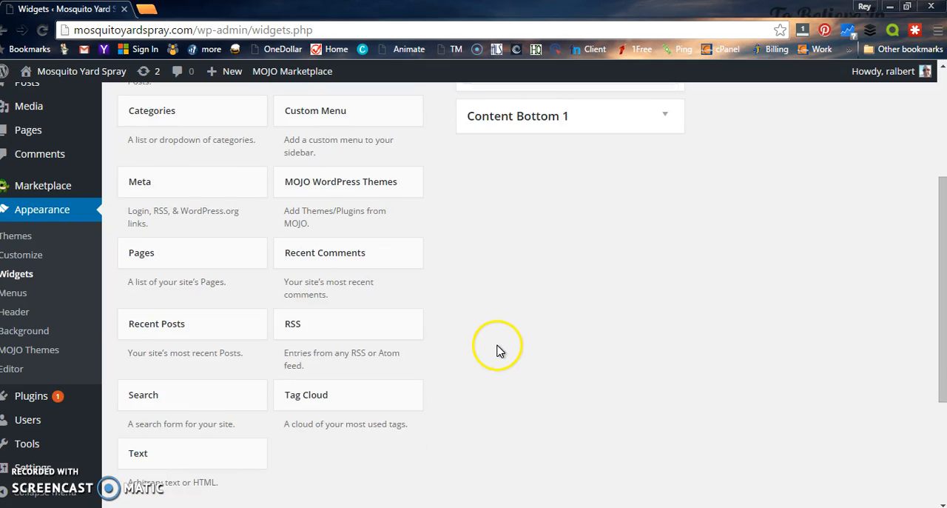
{"action": "scroll", "coordinate": [497, 351], "scroll_direction": "down", "scroll_amount": 1}
{"action": "scroll", "coordinate": [493, 355], "scroll_direction": "up", "scroll_amount": 1}
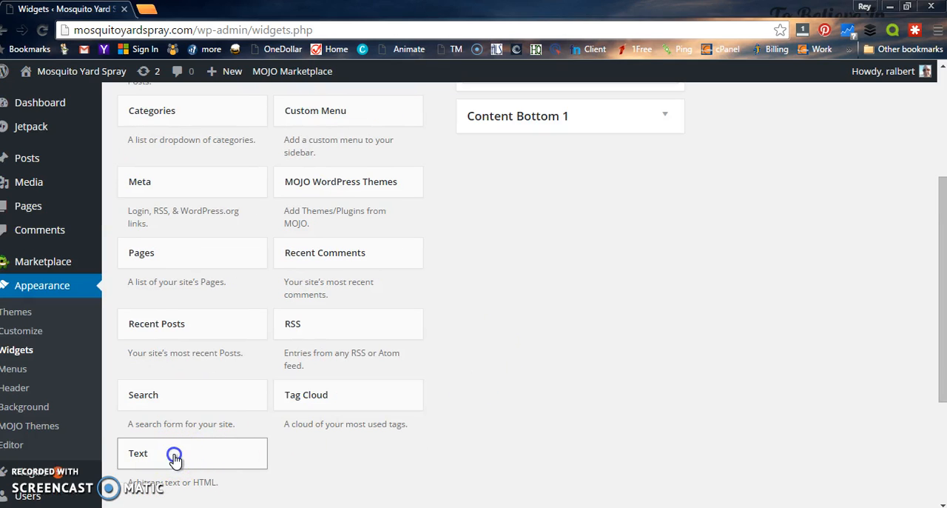
{"action": "left_click_drag", "start_coordinate": [335, 432], "coordinate": [587, 72]}
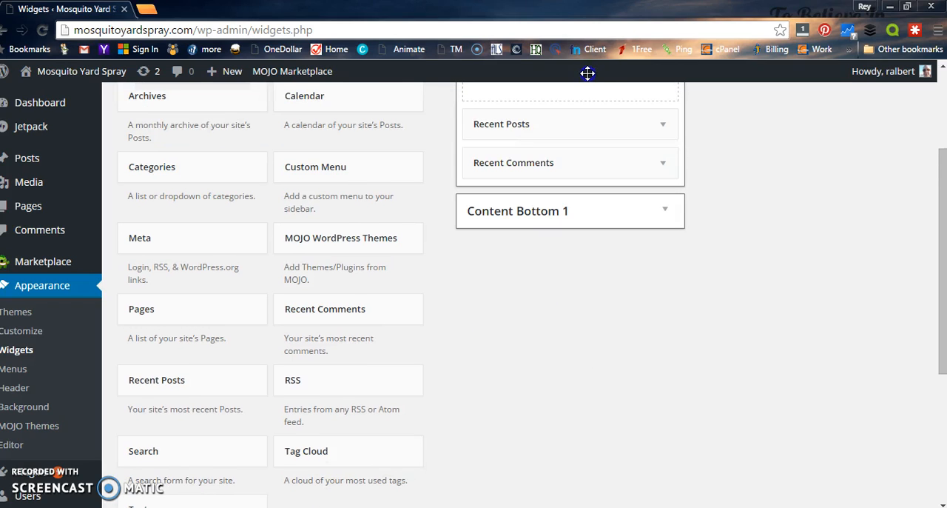
{"action": "mouse_move", "coordinate": [586, 107]}
{"action": "left_mouse_down"}
{"action": "mouse_move", "coordinate": [572, 122]}
{"action": "mouse_move", "coordinate": [571, 99]}
{"action": "left_mouse_up"}
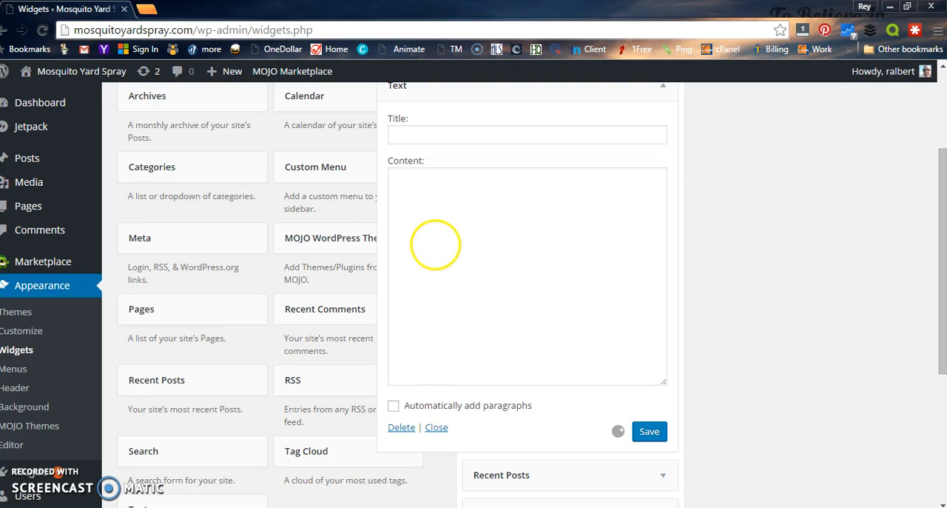
Step: Enter "urlbutton" as the Text widget's content and save the widget
{"action": "left_click", "coordinate": [445, 195]}
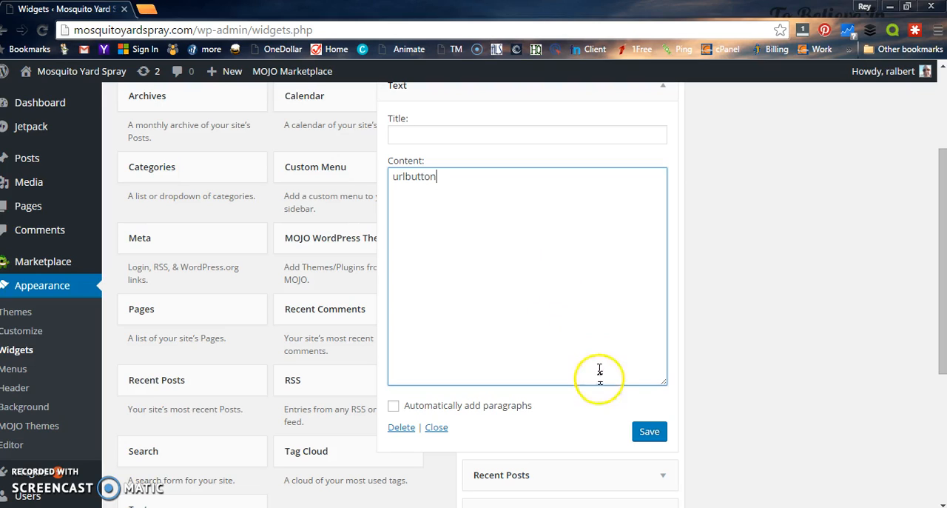
{"action": "left_click", "coordinate": [649, 432]}
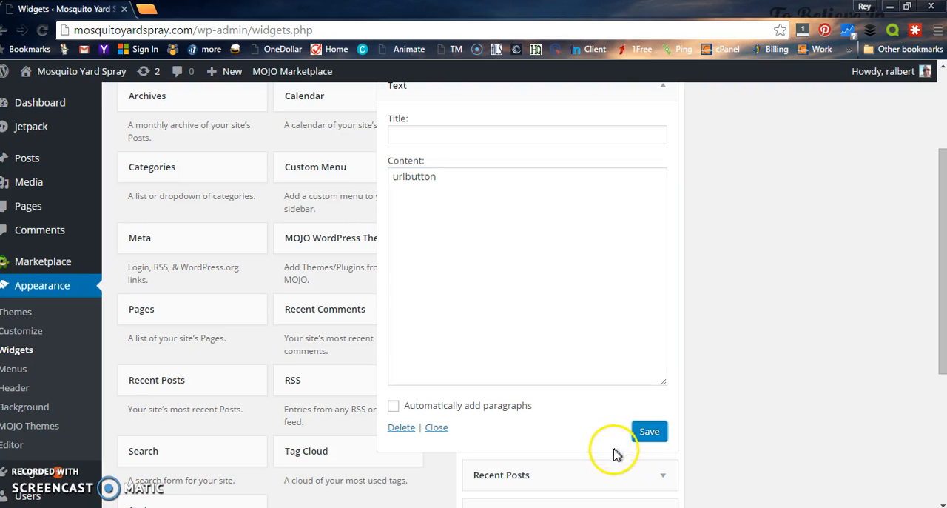
{"action": "left_click", "coordinate": [649, 430]}
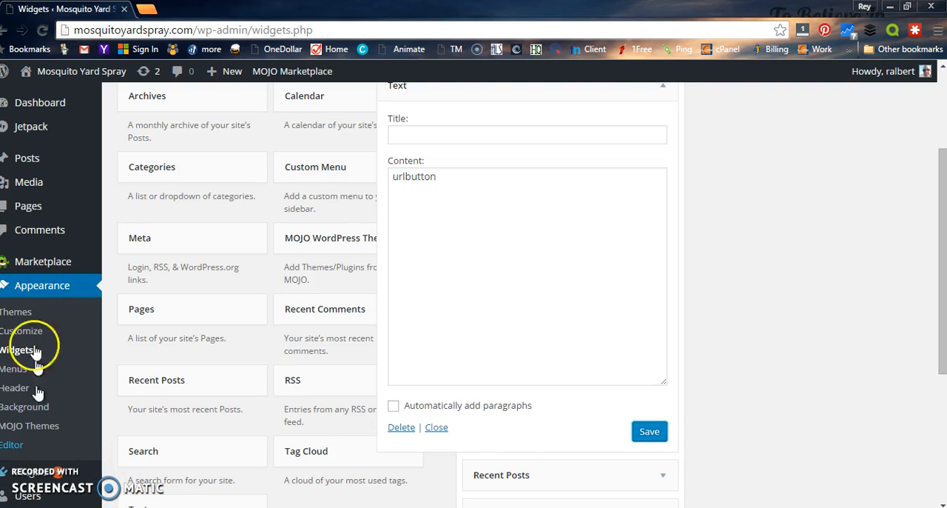
Step: View the live site to check the sidebar's text widget, and return to the Dashboard
{"action": "left_click", "coordinate": [38, 95]}
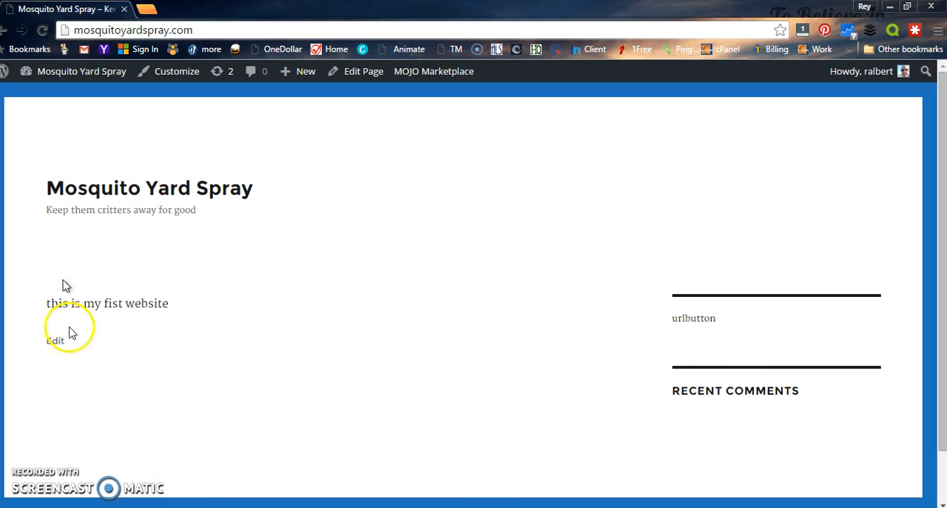
{"action": "mouse_move", "coordinate": [74, 81]}
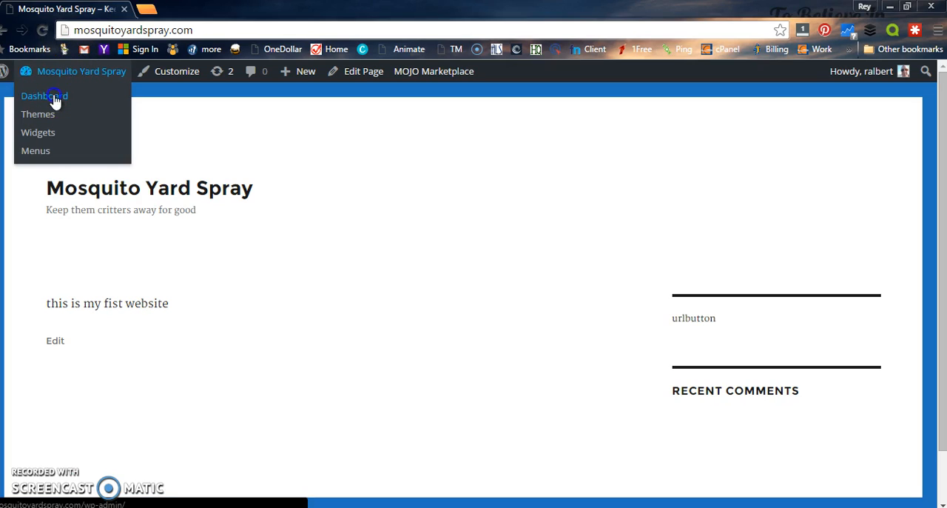
{"action": "left_click", "coordinate": [65, 103]}
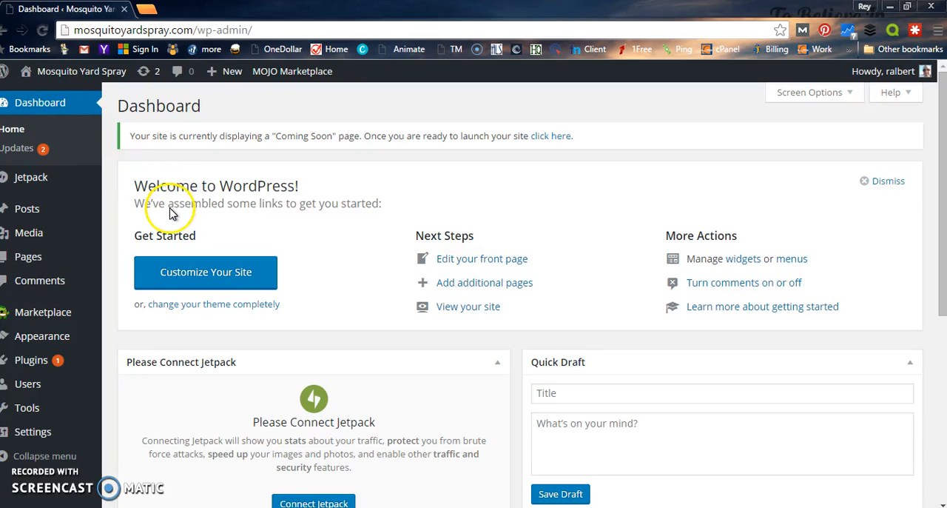
Step: Search the plugin directory for "pop up" and browse the plugins offered
{"action": "mouse_move", "coordinate": [38, 362]}
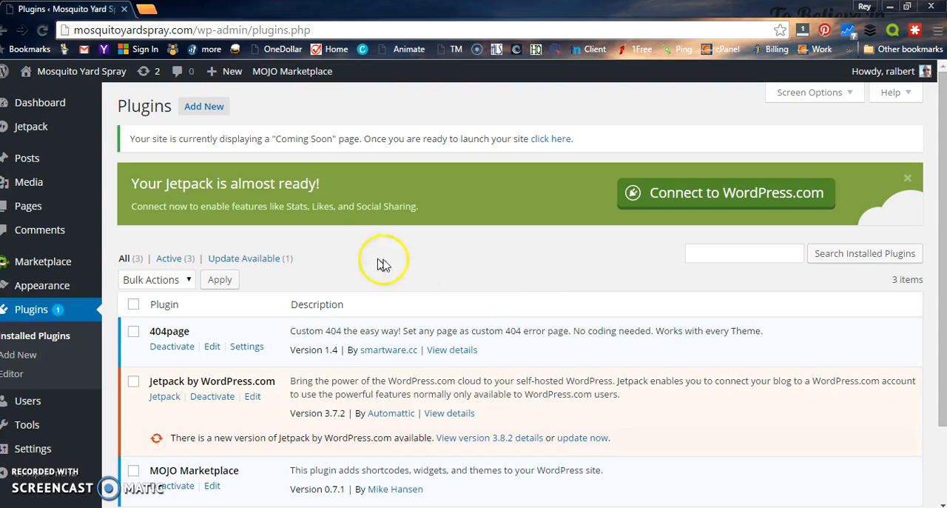
{"action": "left_click", "coordinate": [209, 106]}
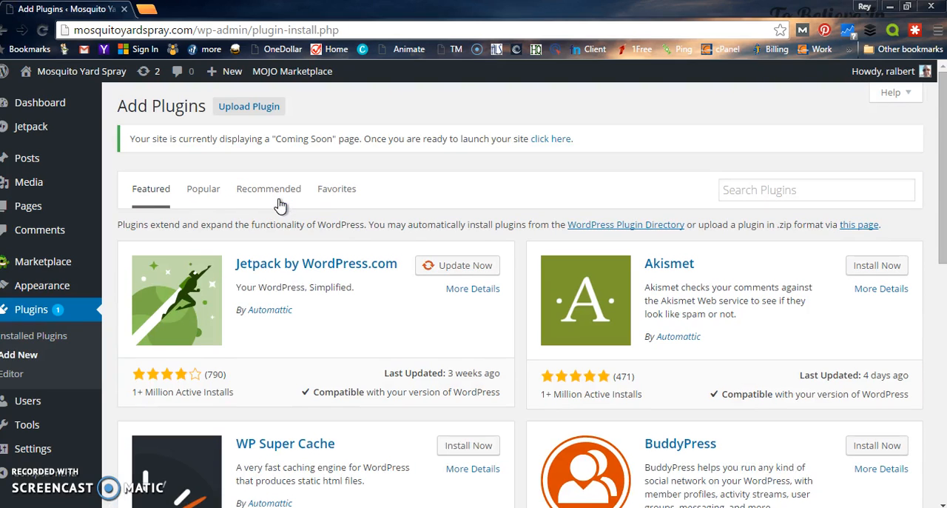
{"action": "left_click", "coordinate": [733, 185]}
{"action": "type", "text": "pop"}
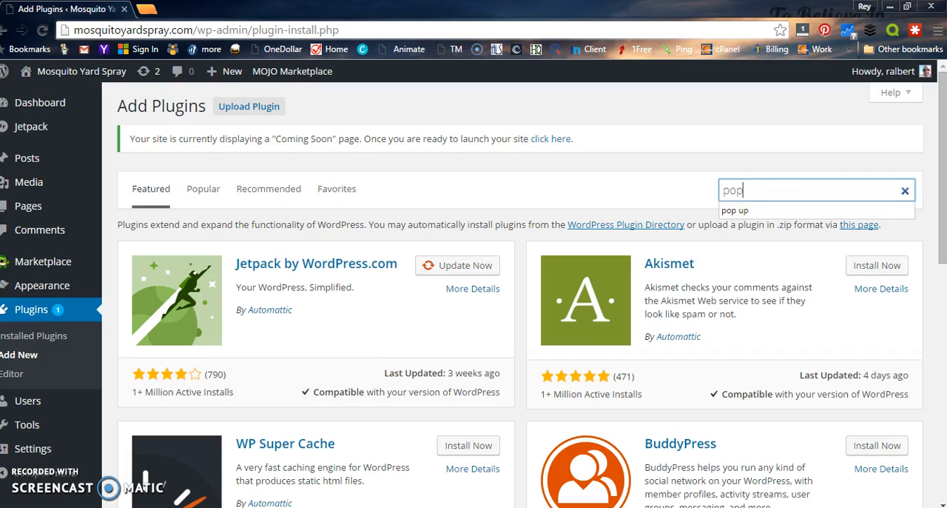
{"action": "left_click", "coordinate": [750, 211]}
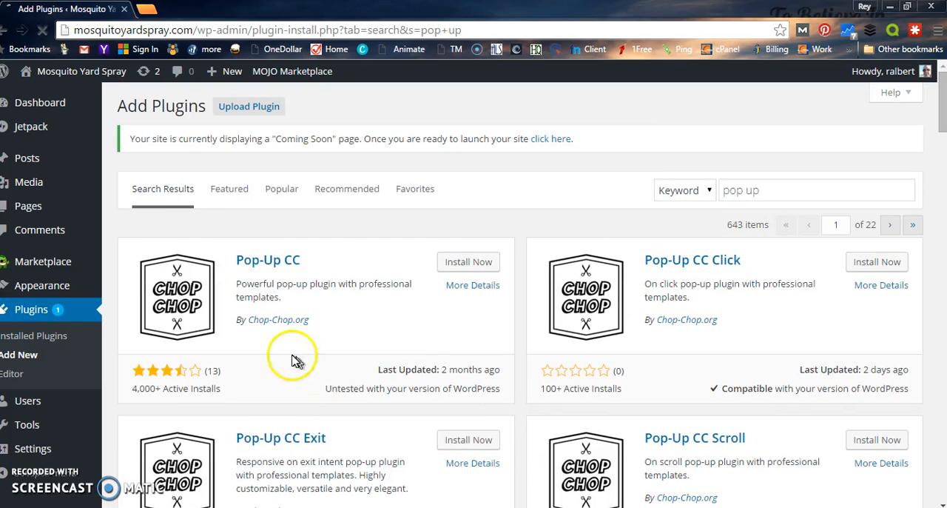
{"action": "scroll", "coordinate": [511, 317], "scroll_direction": "down", "scroll_amount": 4}
{"action": "scroll", "coordinate": [683, 299], "scroll_direction": "down", "scroll_amount": 4}
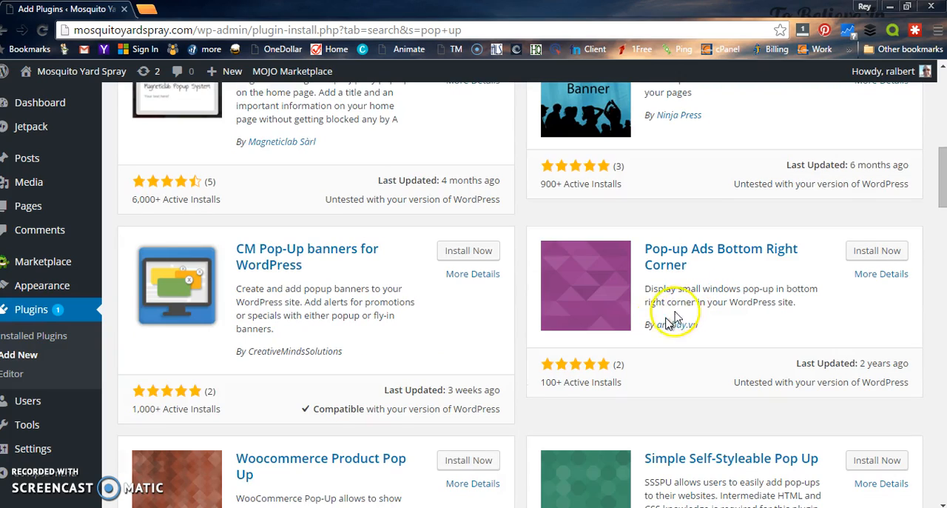
{"action": "scroll", "coordinate": [516, 395], "scroll_direction": "up", "scroll_amount": 4}
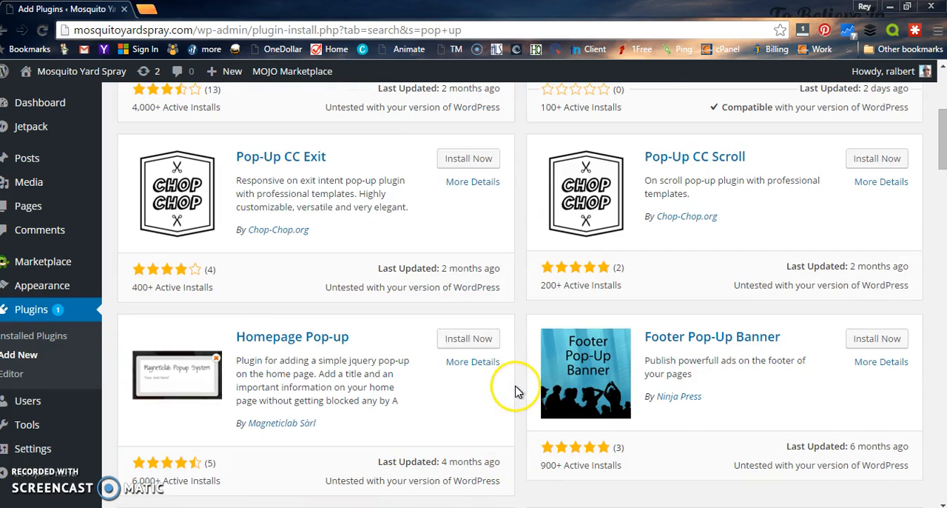
{"action": "scroll", "coordinate": [518, 392], "scroll_direction": "up", "scroll_amount": 2}
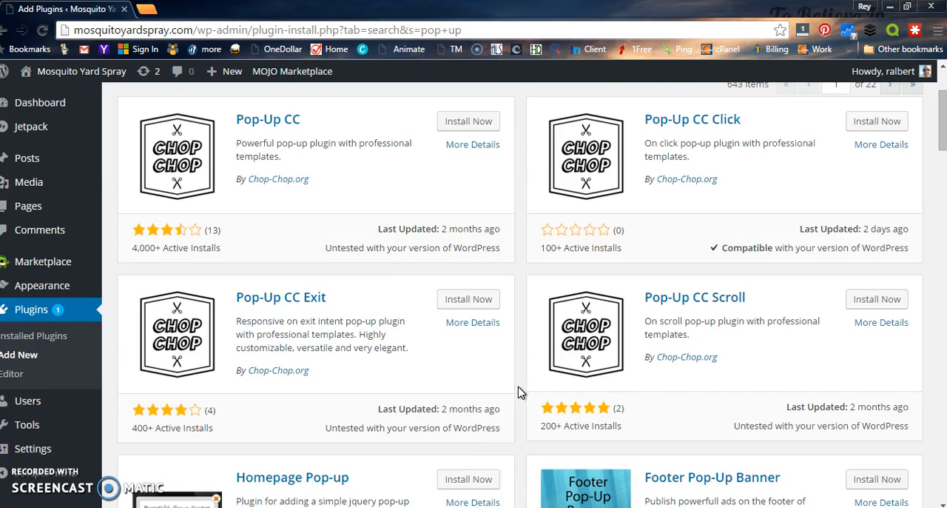
{"action": "scroll", "coordinate": [669, 303], "scroll_direction": "up", "scroll_amount": 2}
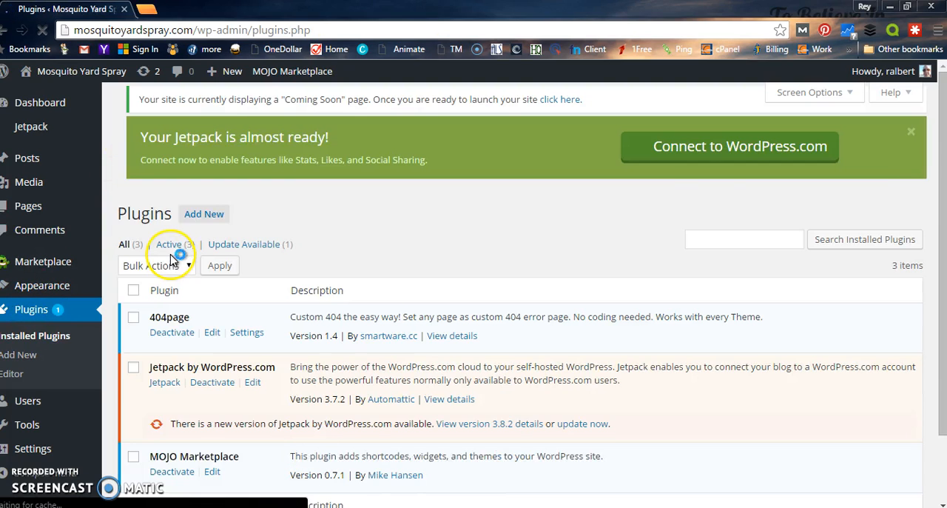
Step: Search the plugin directory for "seo yost" and broaden the keyword to "seo"
{"action": "left_click", "coordinate": [205, 107]}
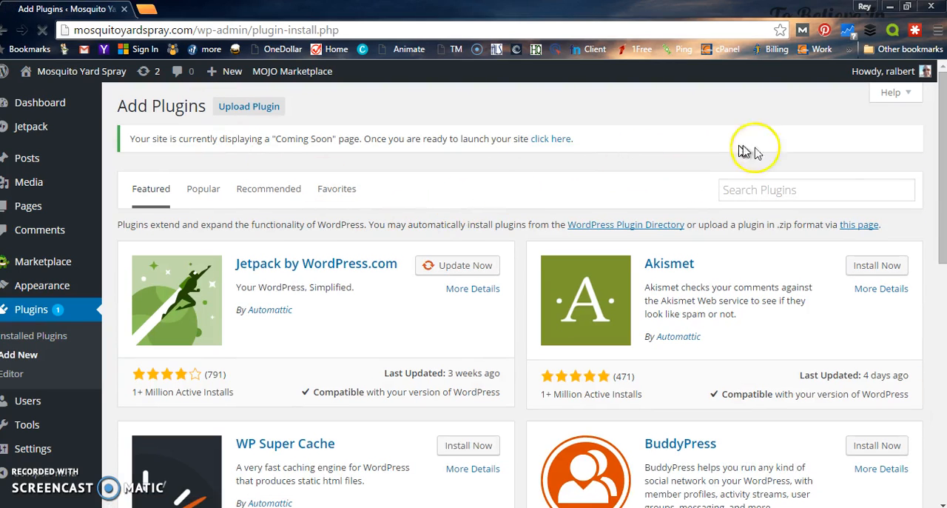
{"action": "left_click", "coordinate": [785, 189]}
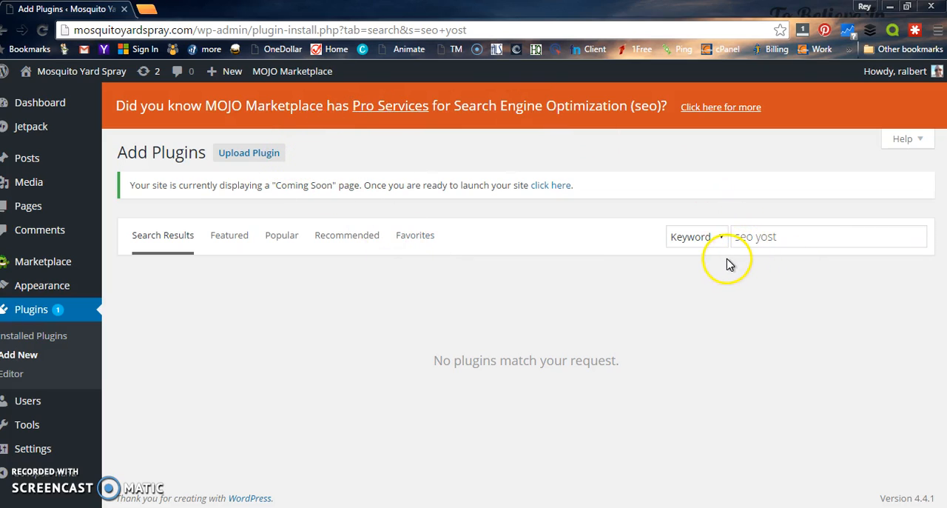
{"action": "left_click", "coordinate": [791, 236]}
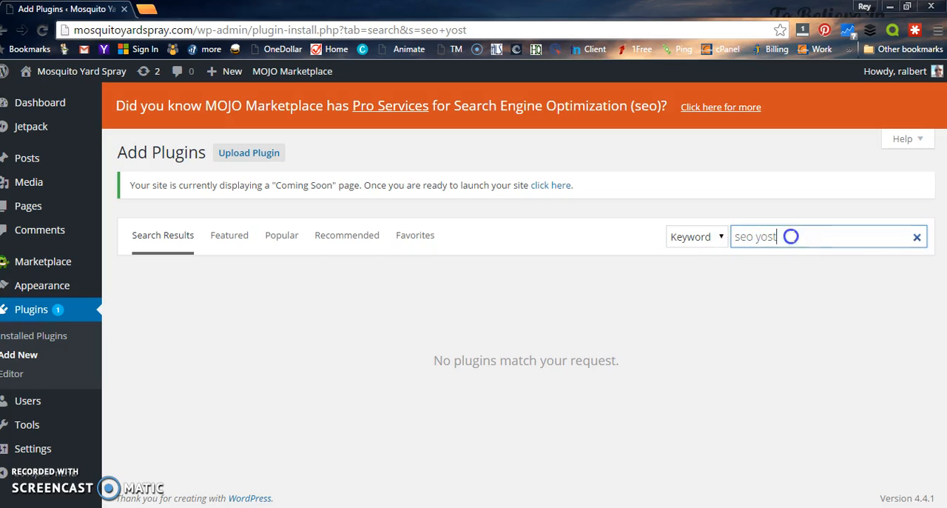
{"action": "key", "text": "BackSpace"}
{"action": "key", "text": "BackSpace"}
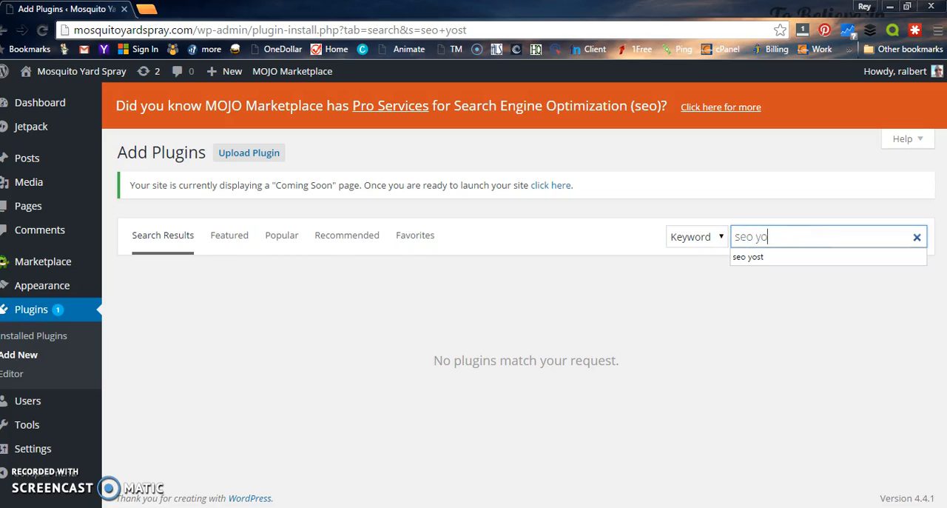
{"action": "key", "text": "Return"}
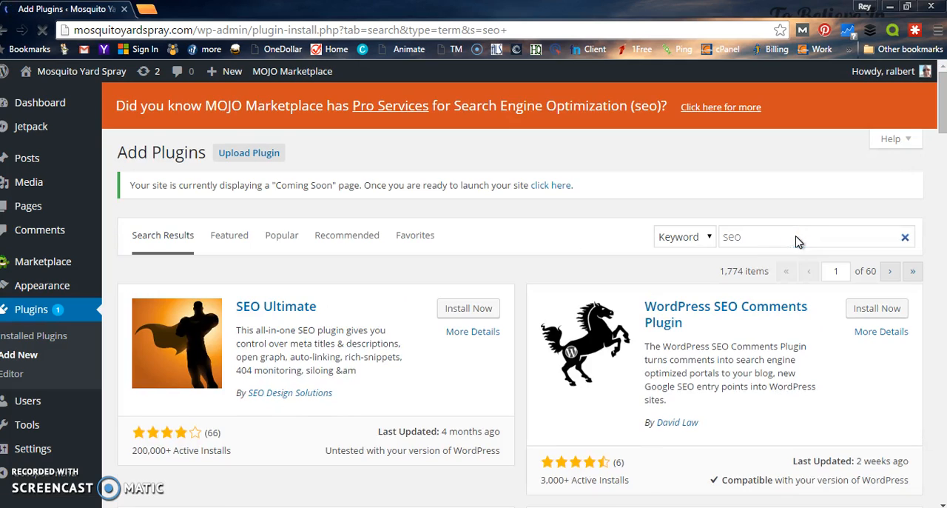
Step: Install and activate the Yoast SEO plugin, dismissing its introductory tour
{"action": "scroll", "coordinate": [781, 300], "scroll_direction": "down", "scroll_amount": 3}
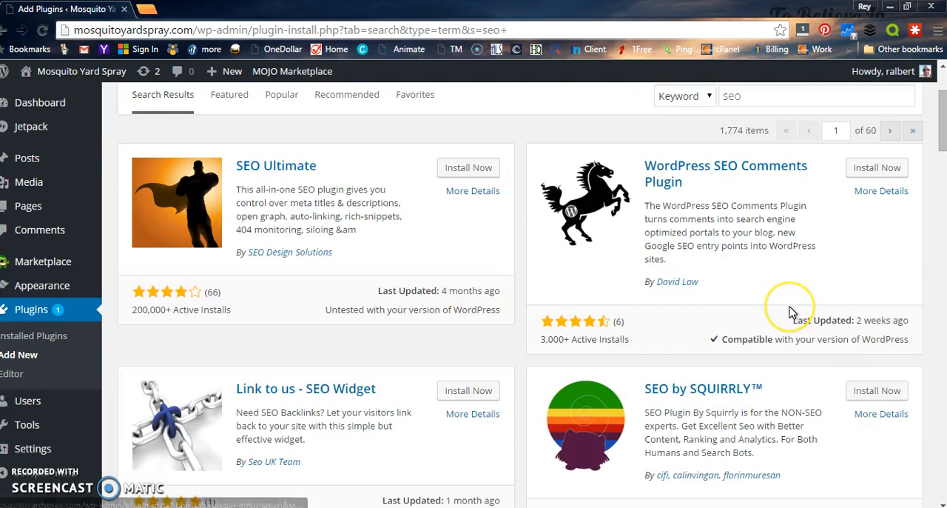
{"action": "scroll", "coordinate": [791, 312], "scroll_direction": "down", "scroll_amount": 3}
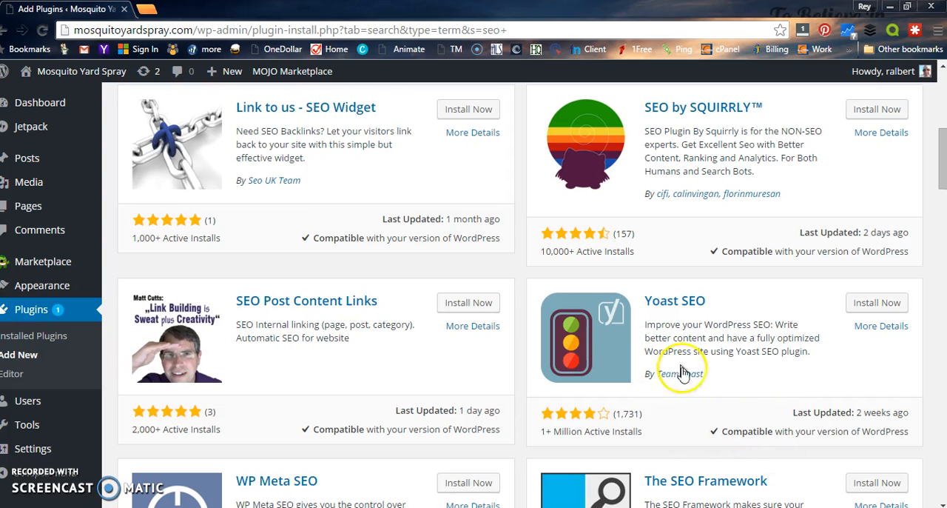
{"action": "left_click", "coordinate": [873, 305]}
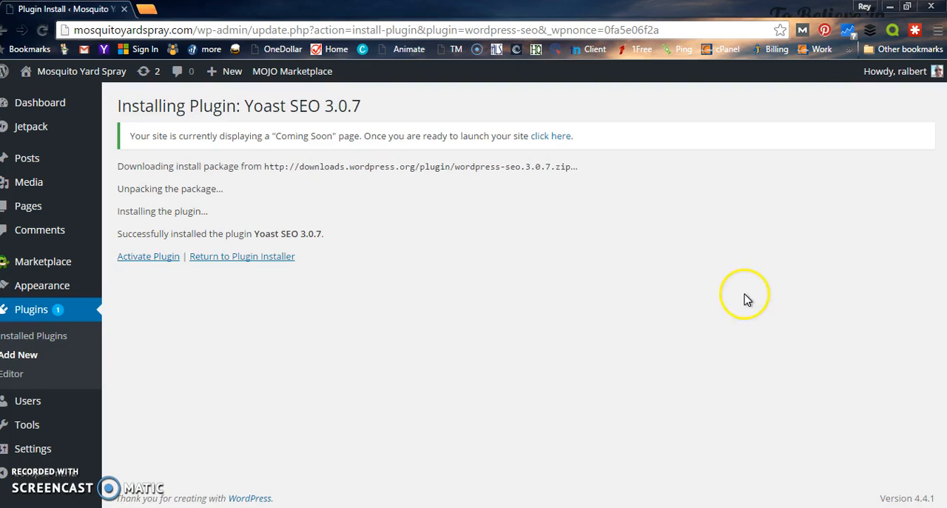
{"action": "left_click", "coordinate": [145, 261]}
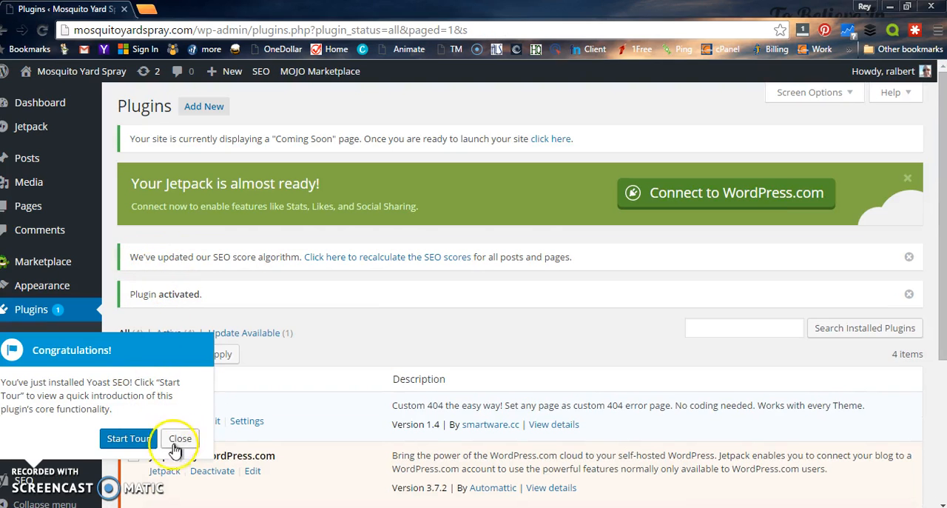
{"action": "left_click", "coordinate": [177, 444]}
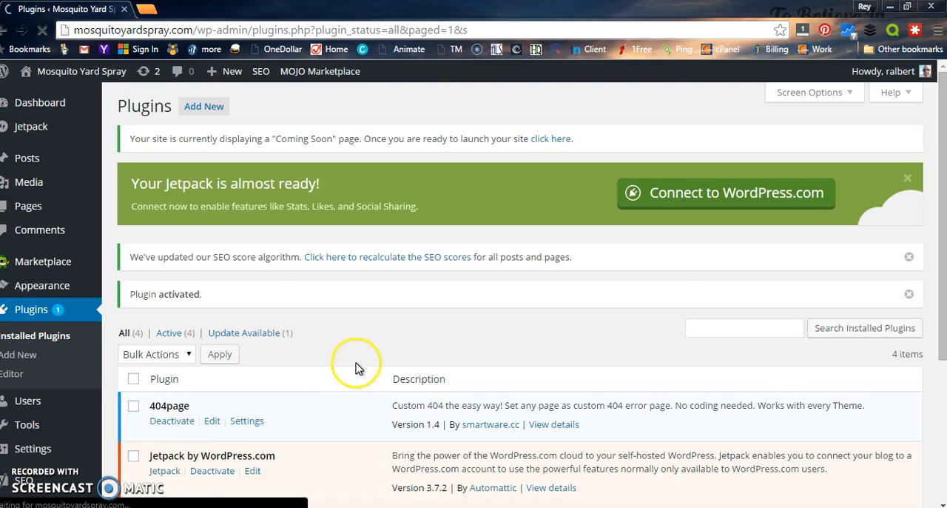
Step: Open the XML Sitemaps settings of the Yoast SEO plugin
{"action": "scroll", "coordinate": [355, 365], "scroll_direction": "down", "scroll_amount": 2}
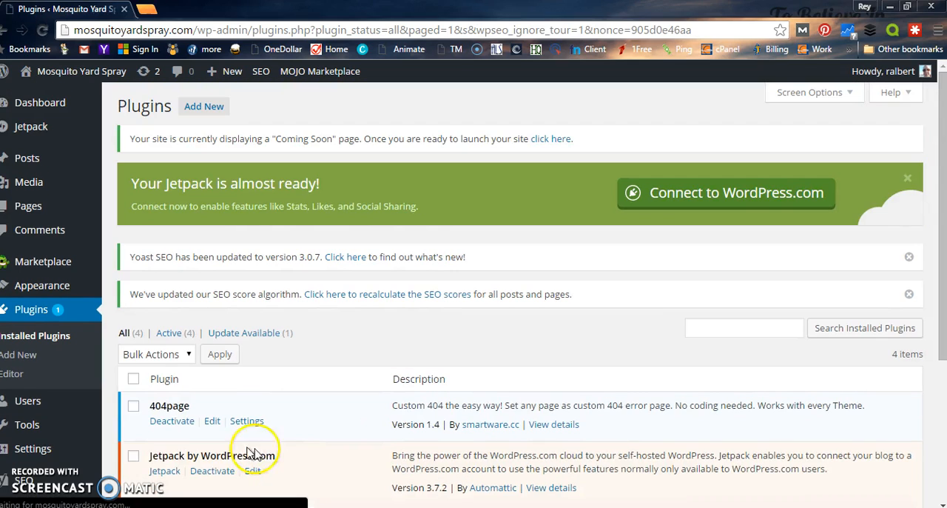
{"action": "mouse_move", "coordinate": [22, 483]}
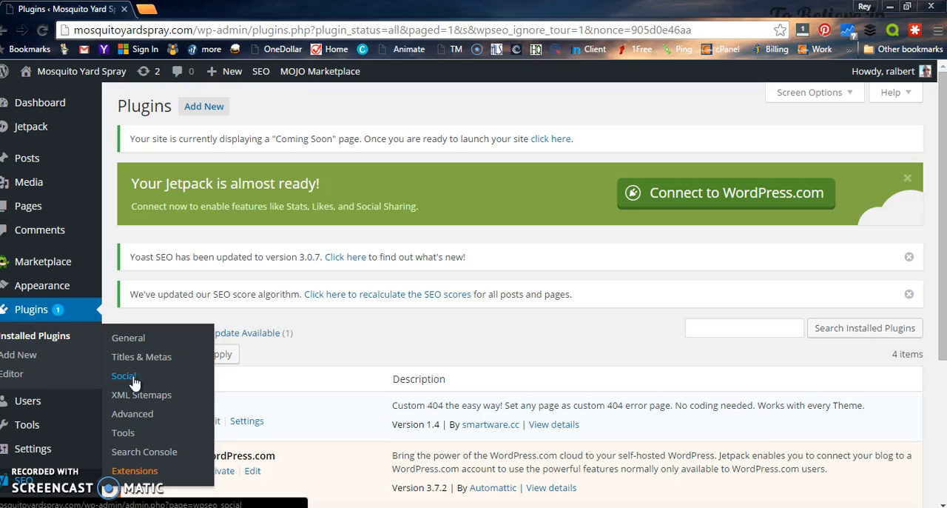
{"action": "left_click", "coordinate": [148, 402]}
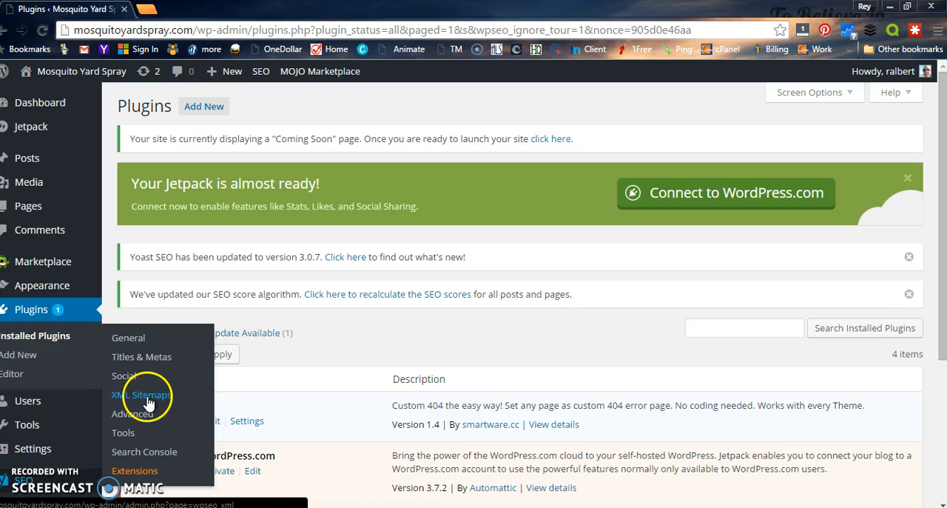